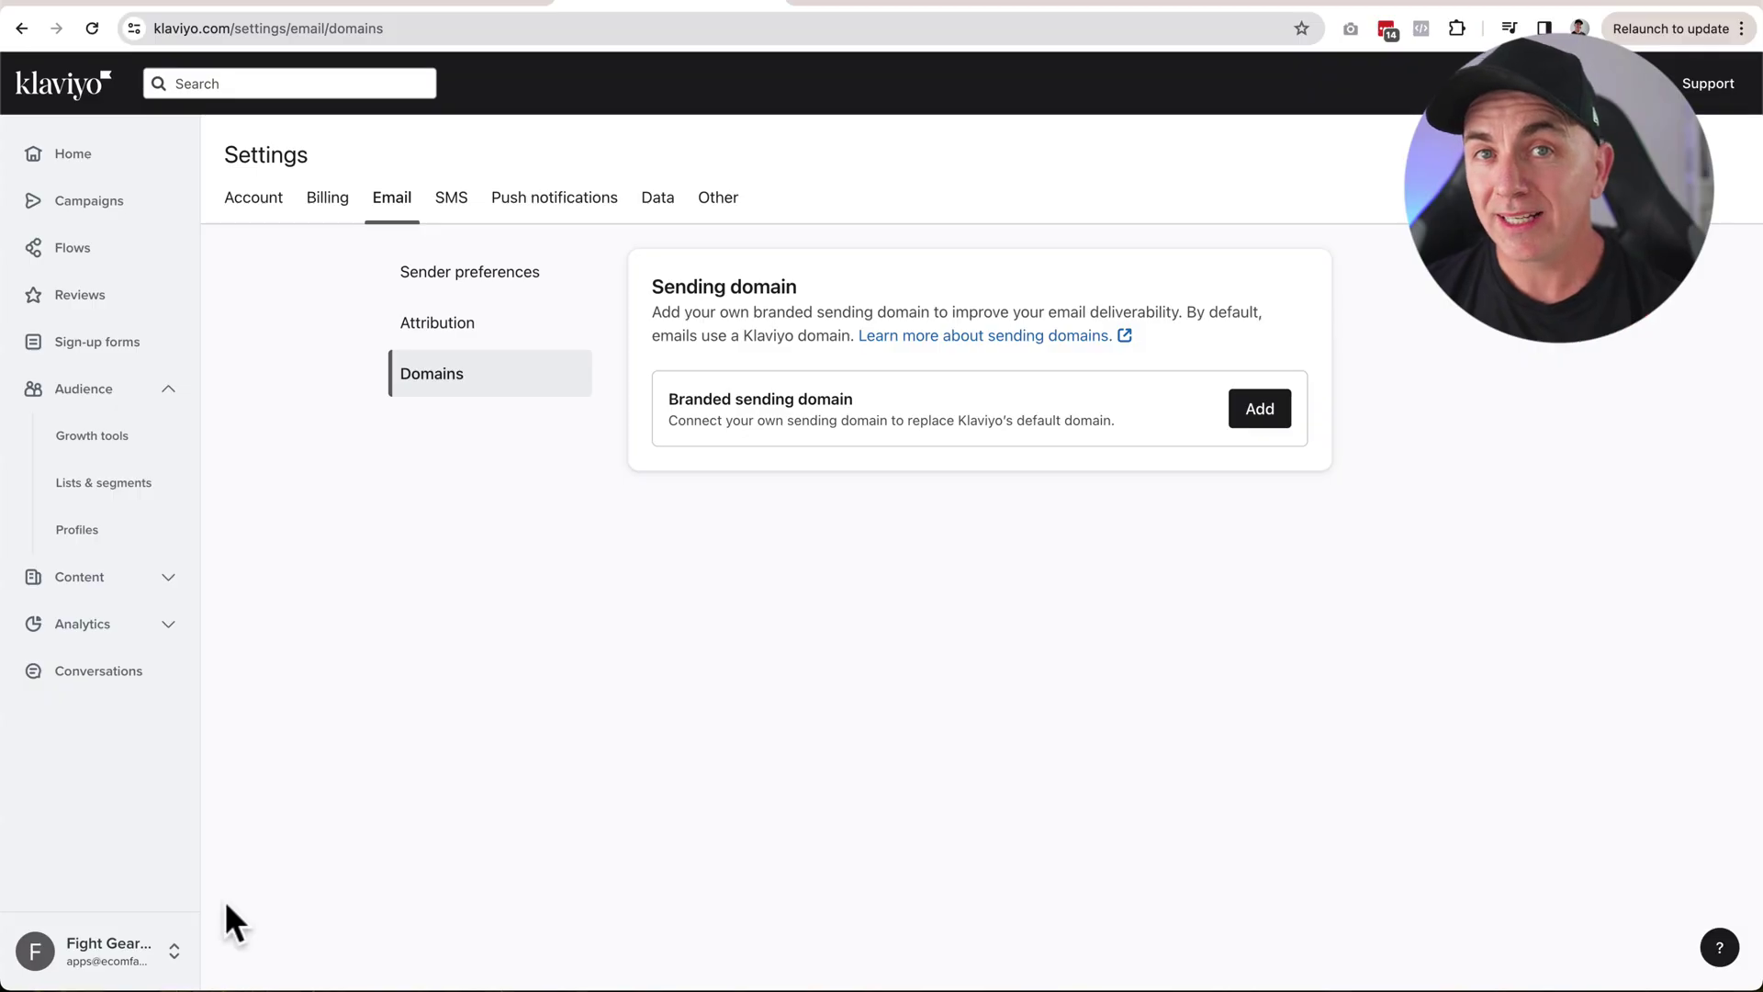
Go to the Sending domain page in the account's Email settings
click(103, 964)
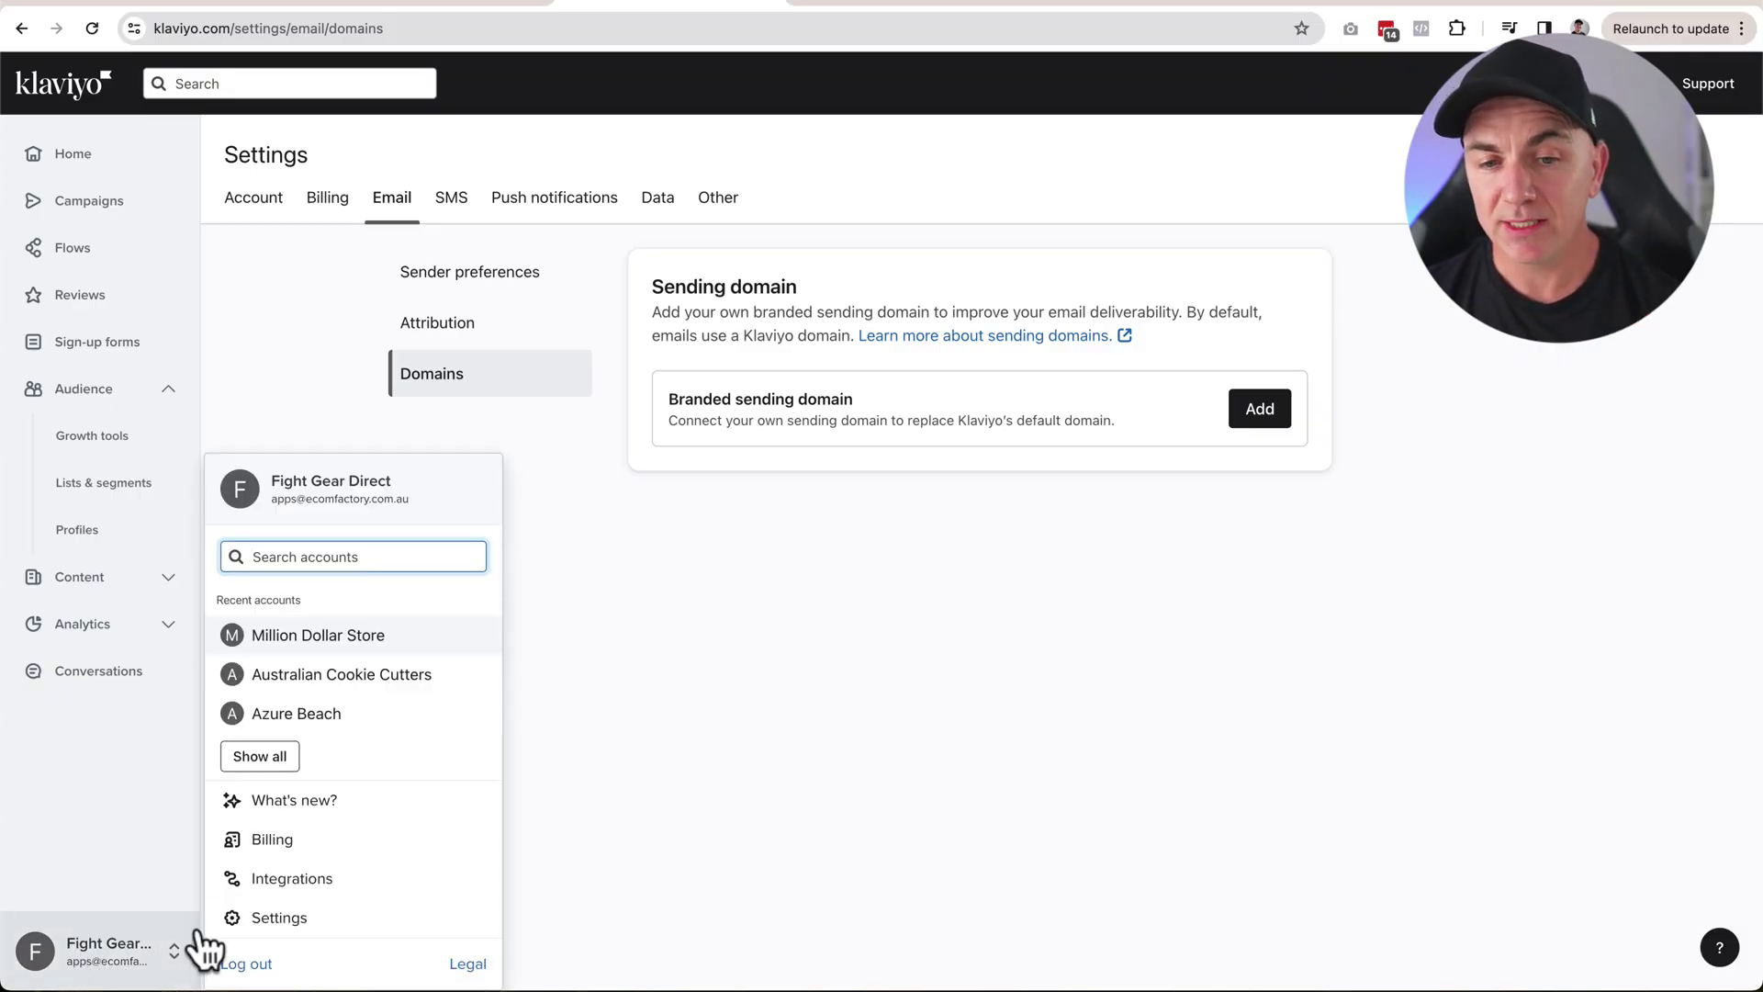
click(303, 851)
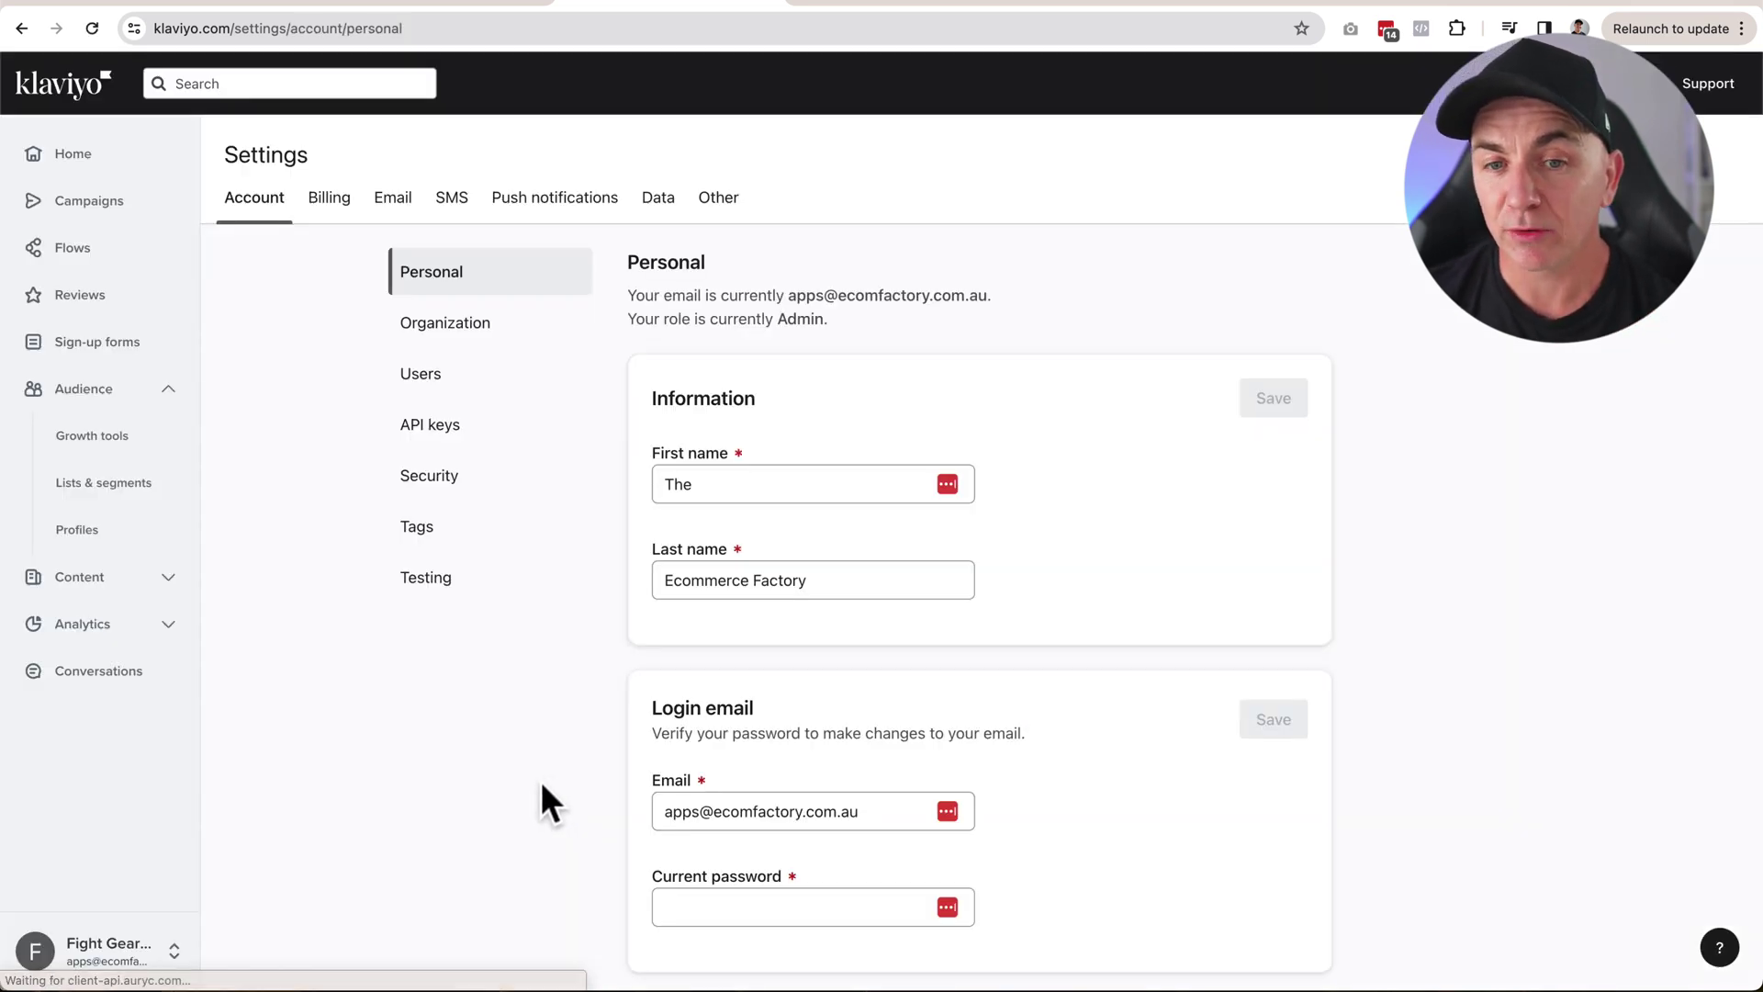
click(392, 198)
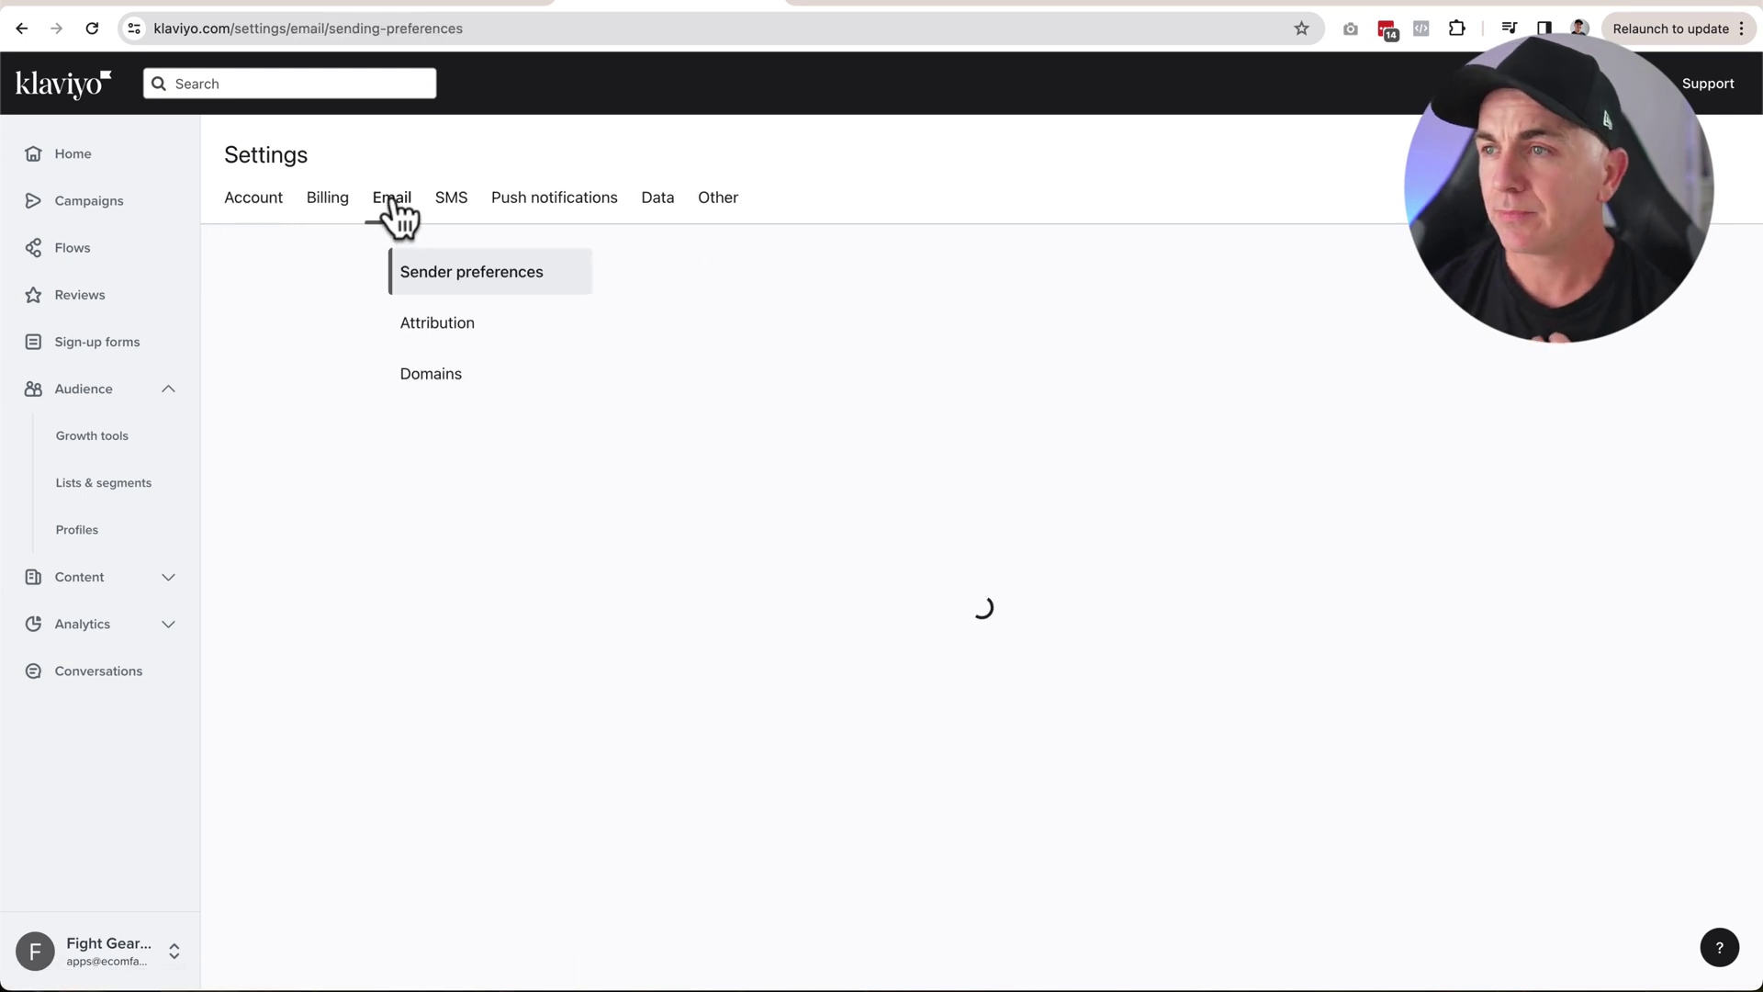
click(473, 379)
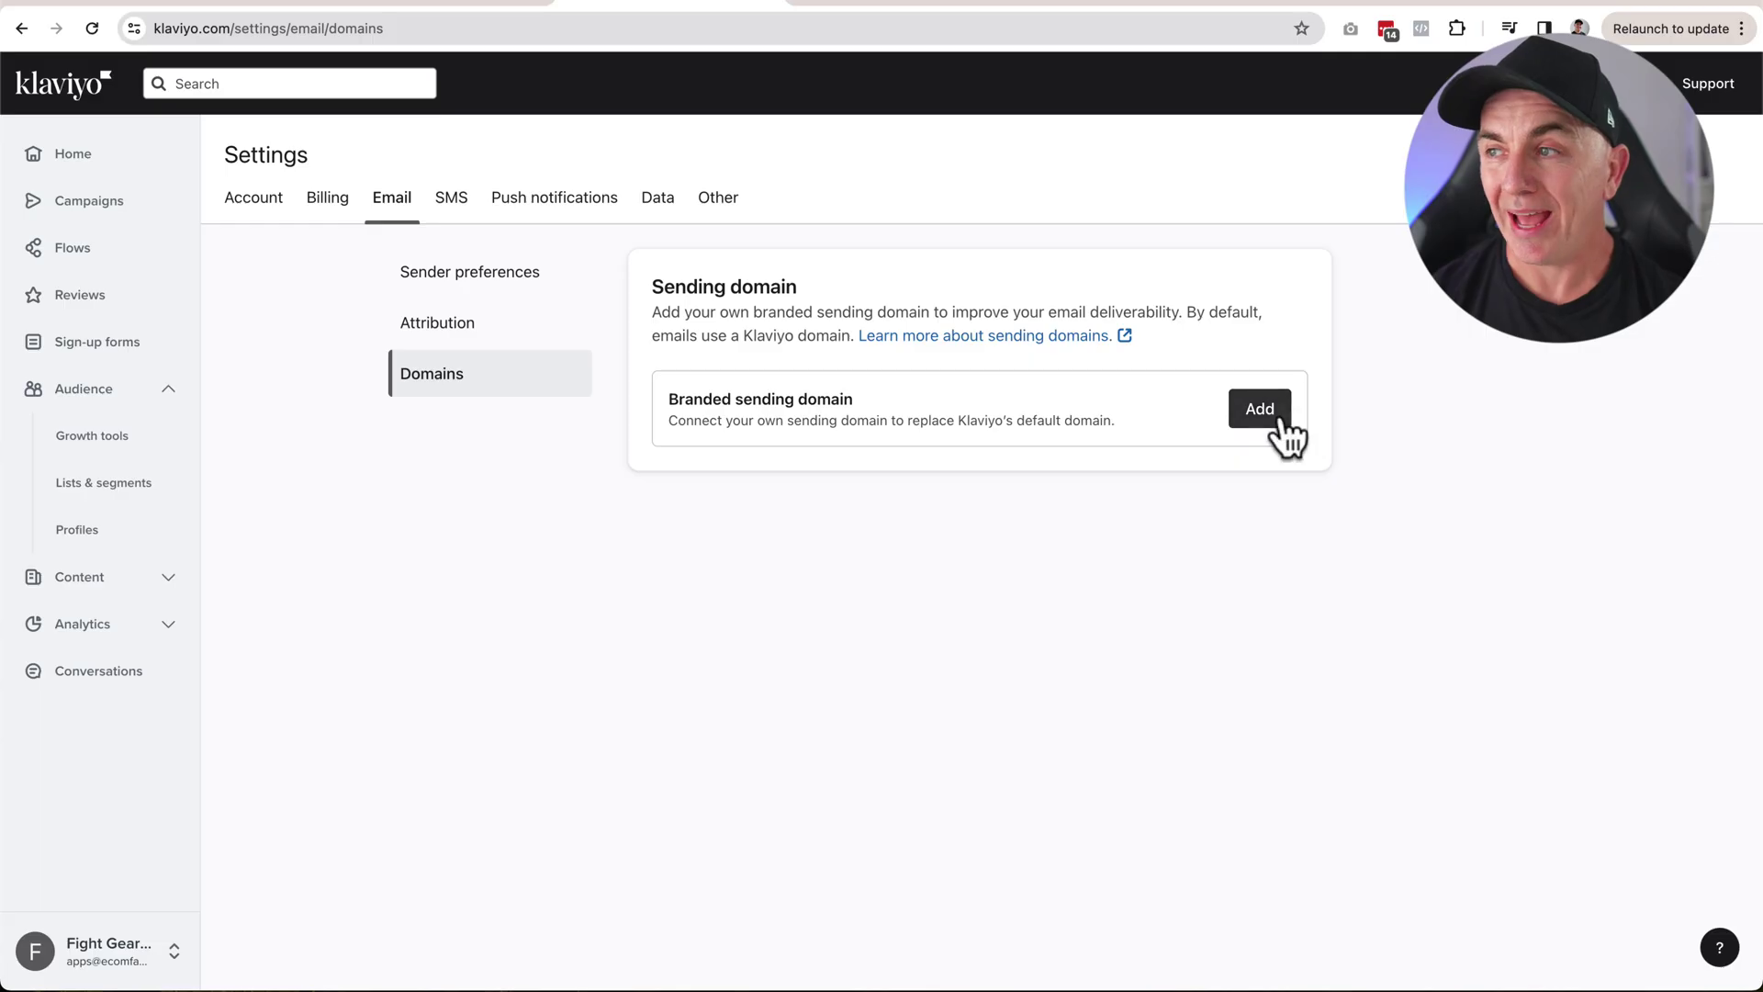
Add a branded sending domain with root domain fightgeardirect.com.au and subdomain 'send'
click(1271, 424)
click(1425, 424)
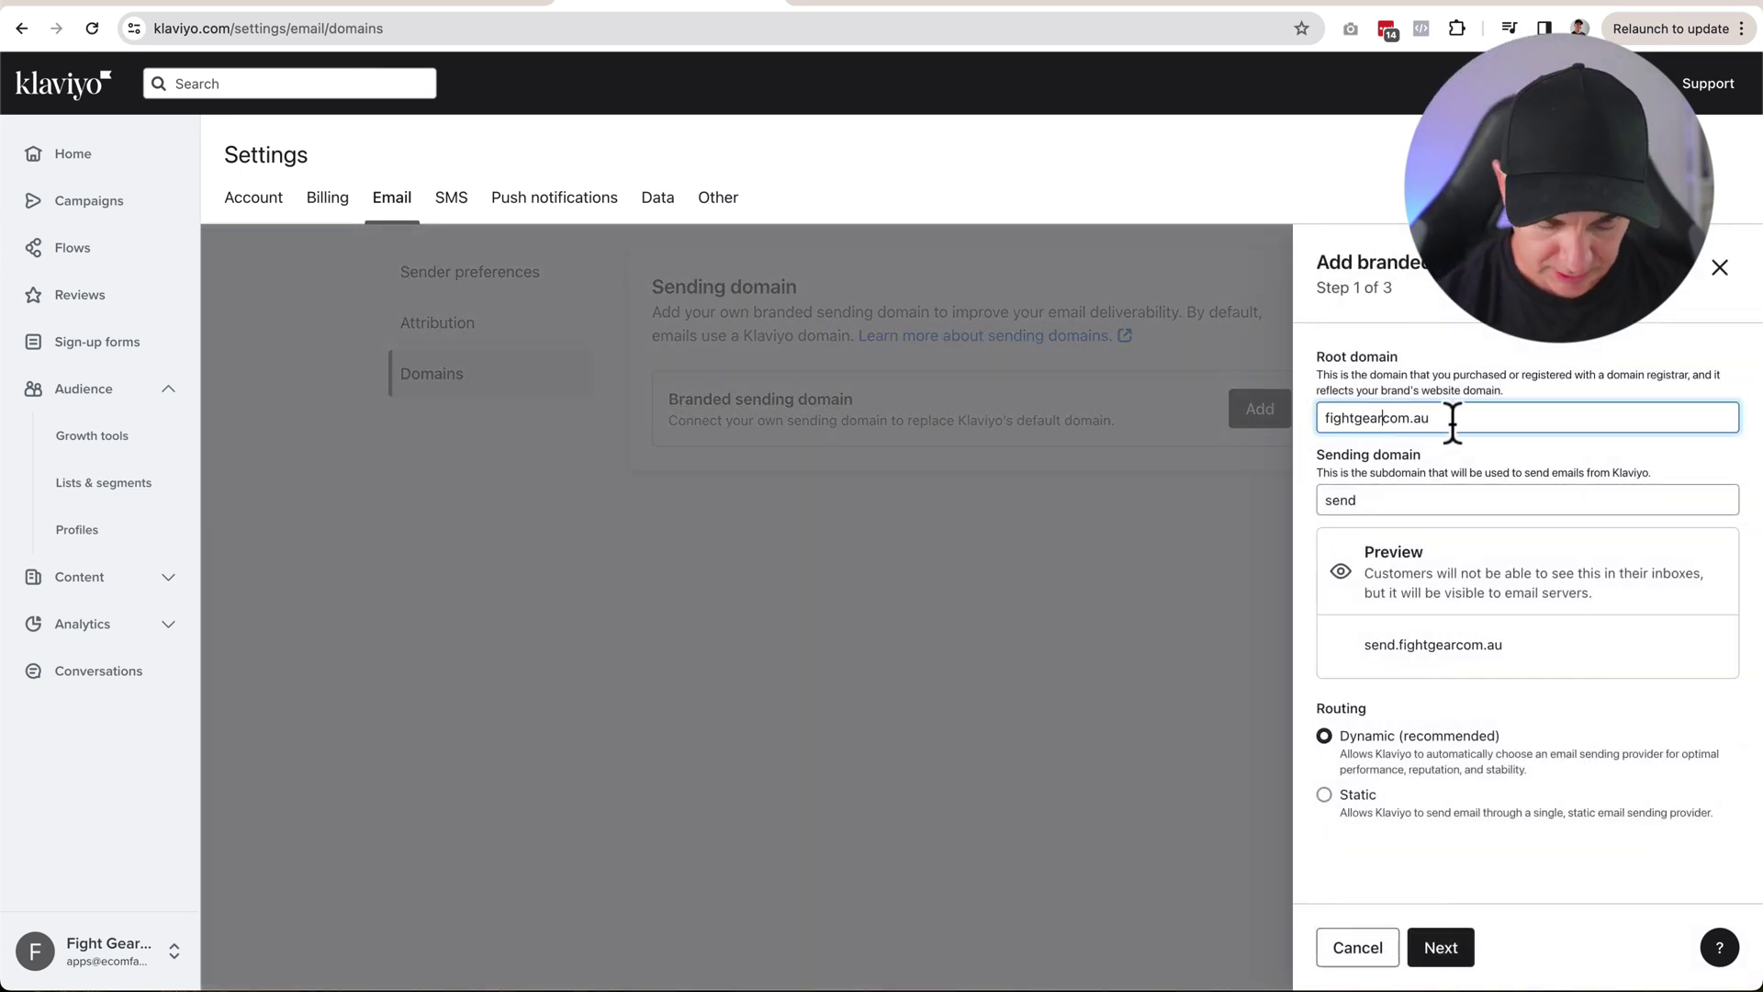
text(ect.)
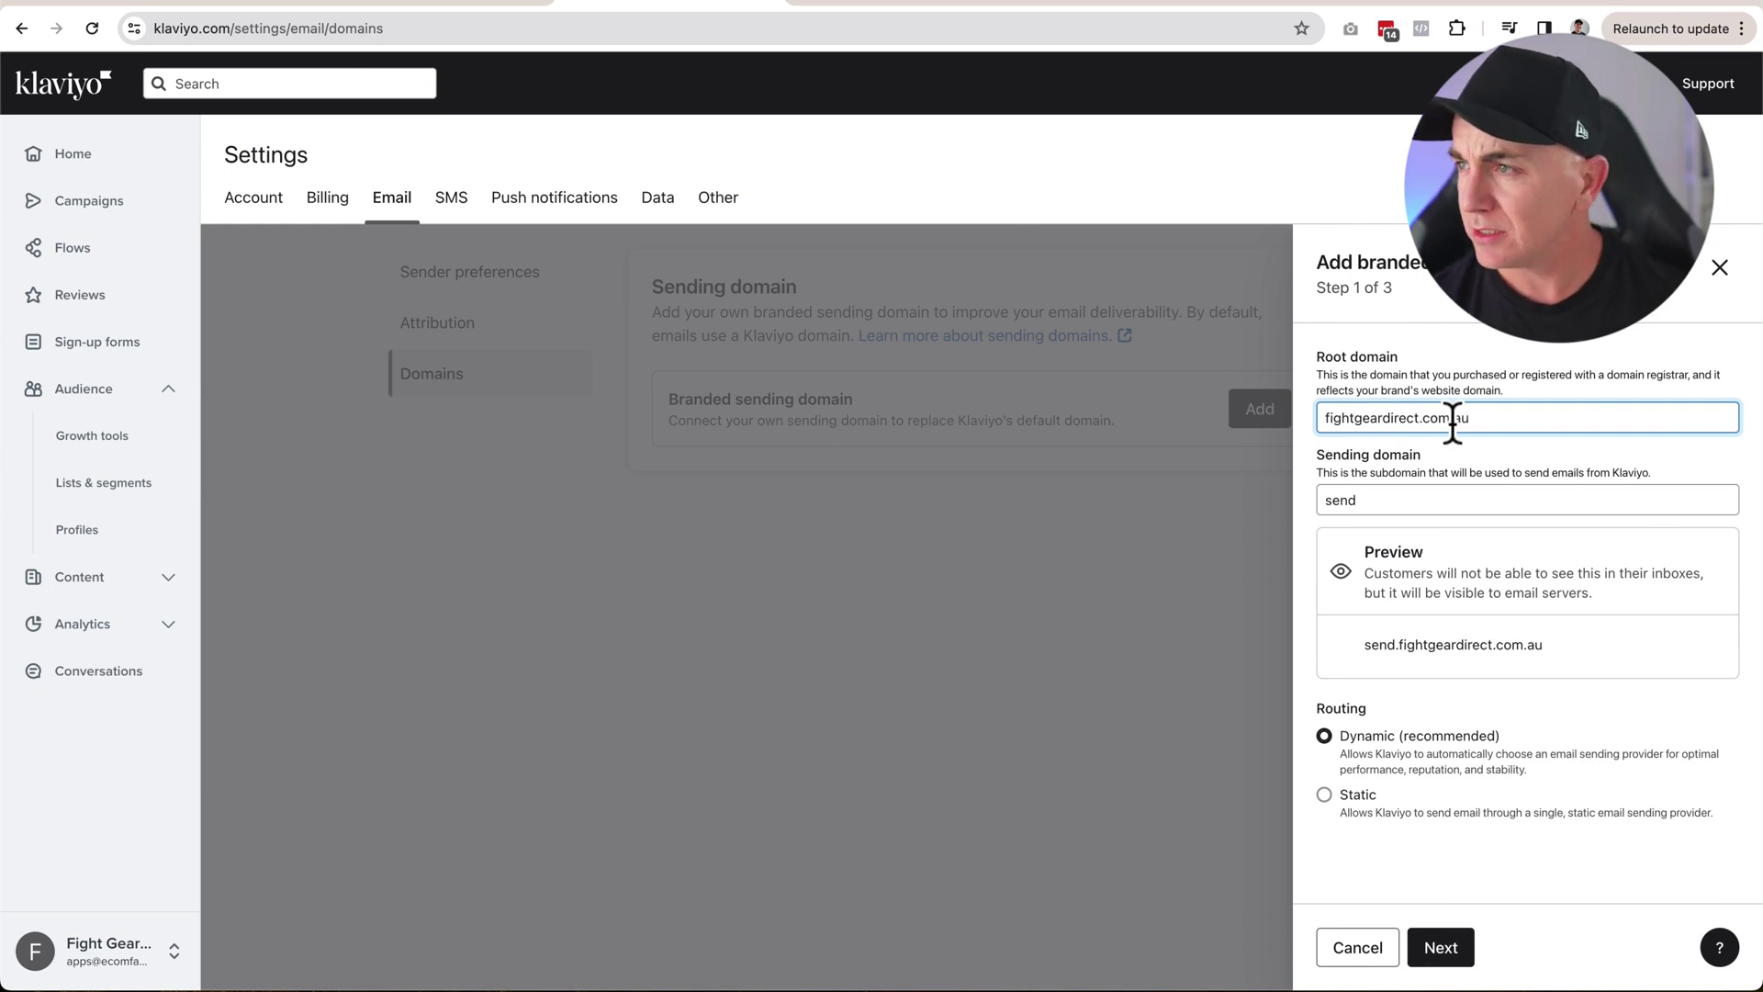
click(1420, 500)
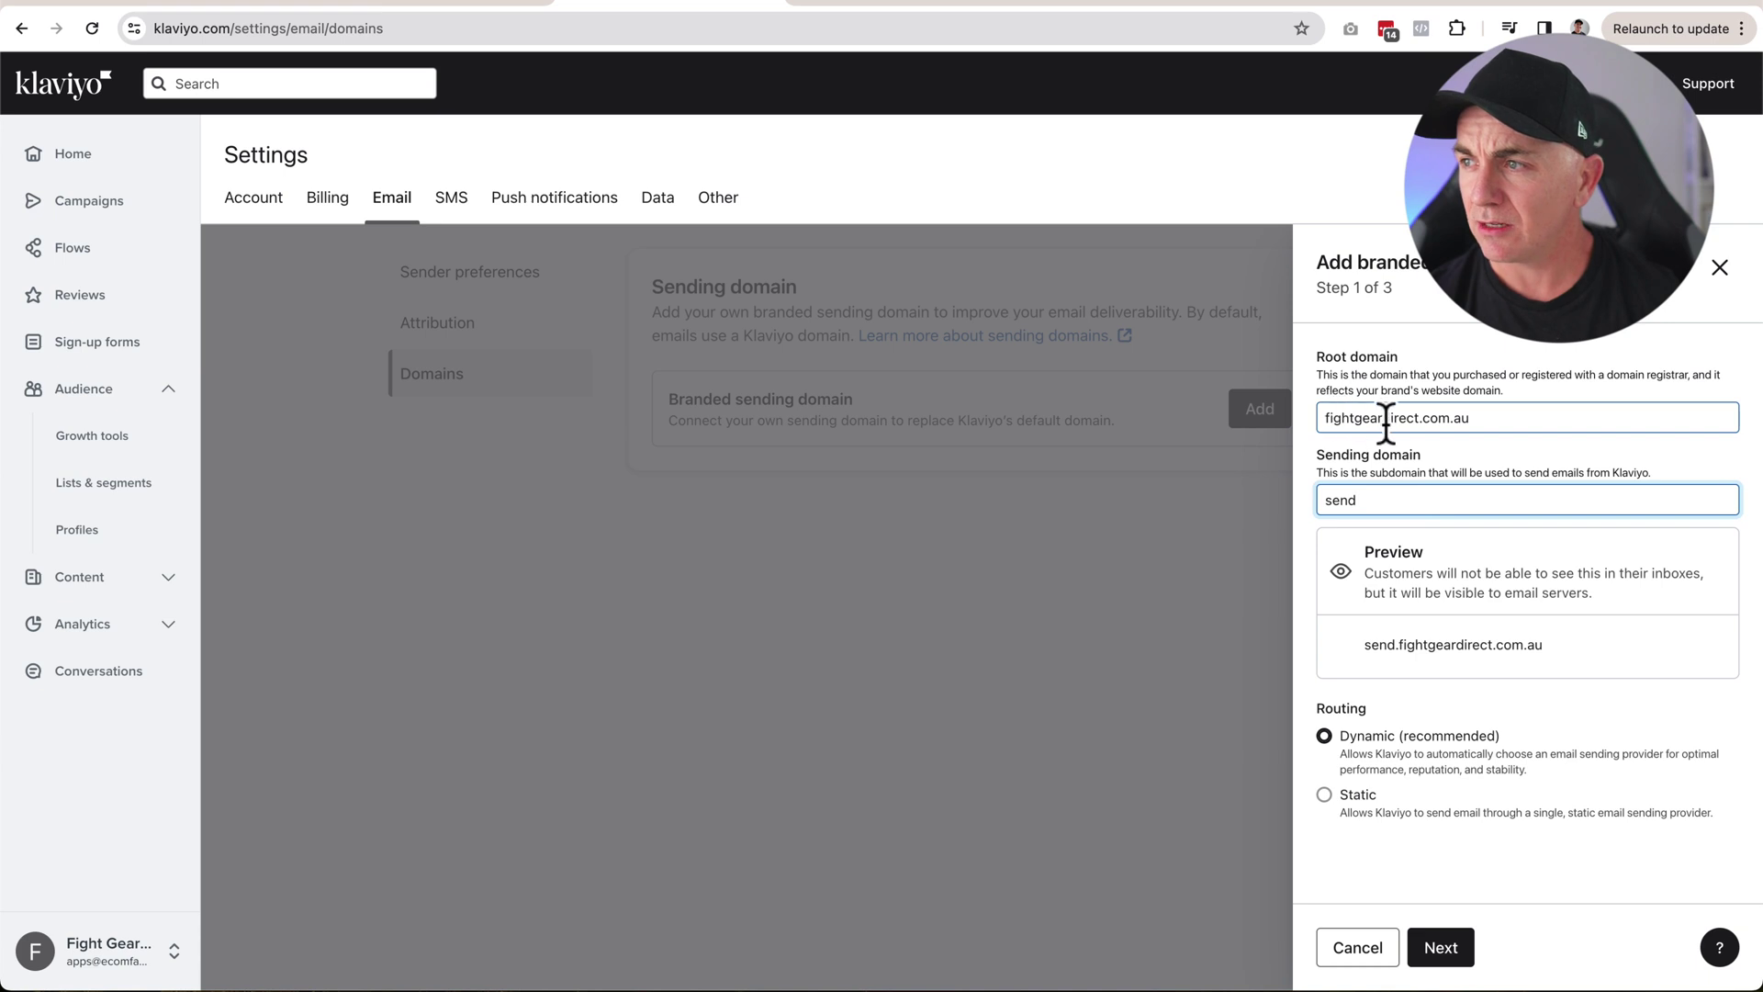
drag(1369, 647, 1518, 652)
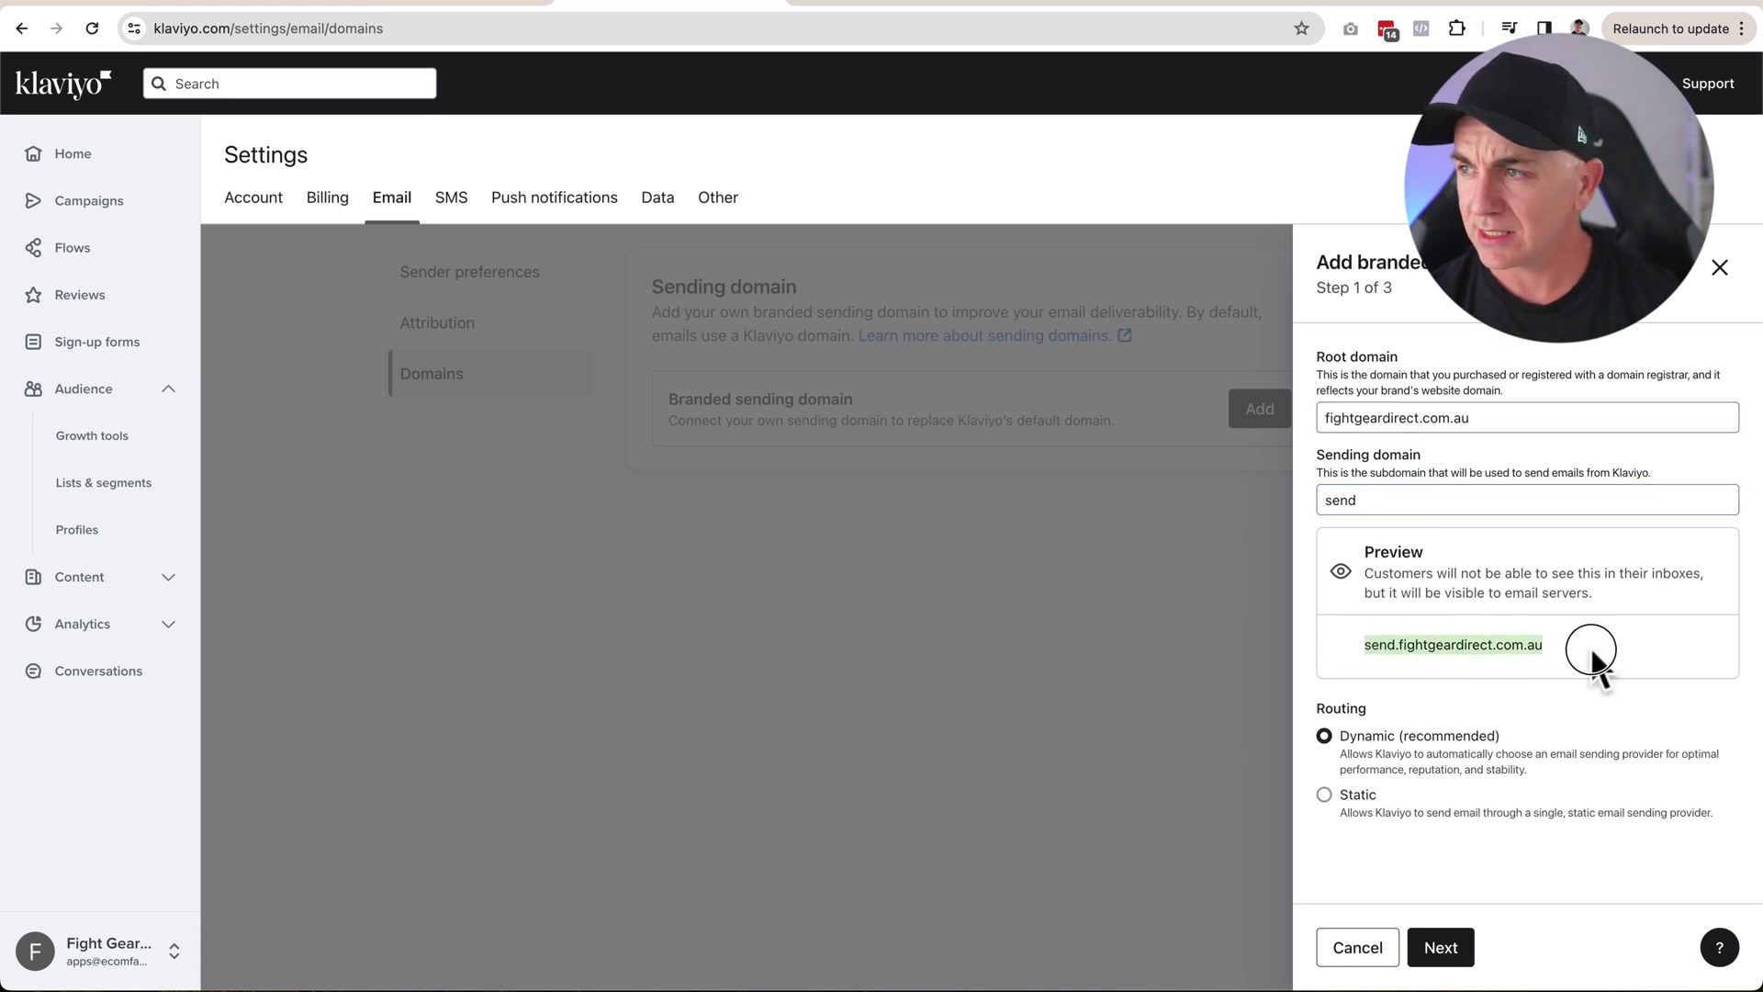
click(1592, 652)
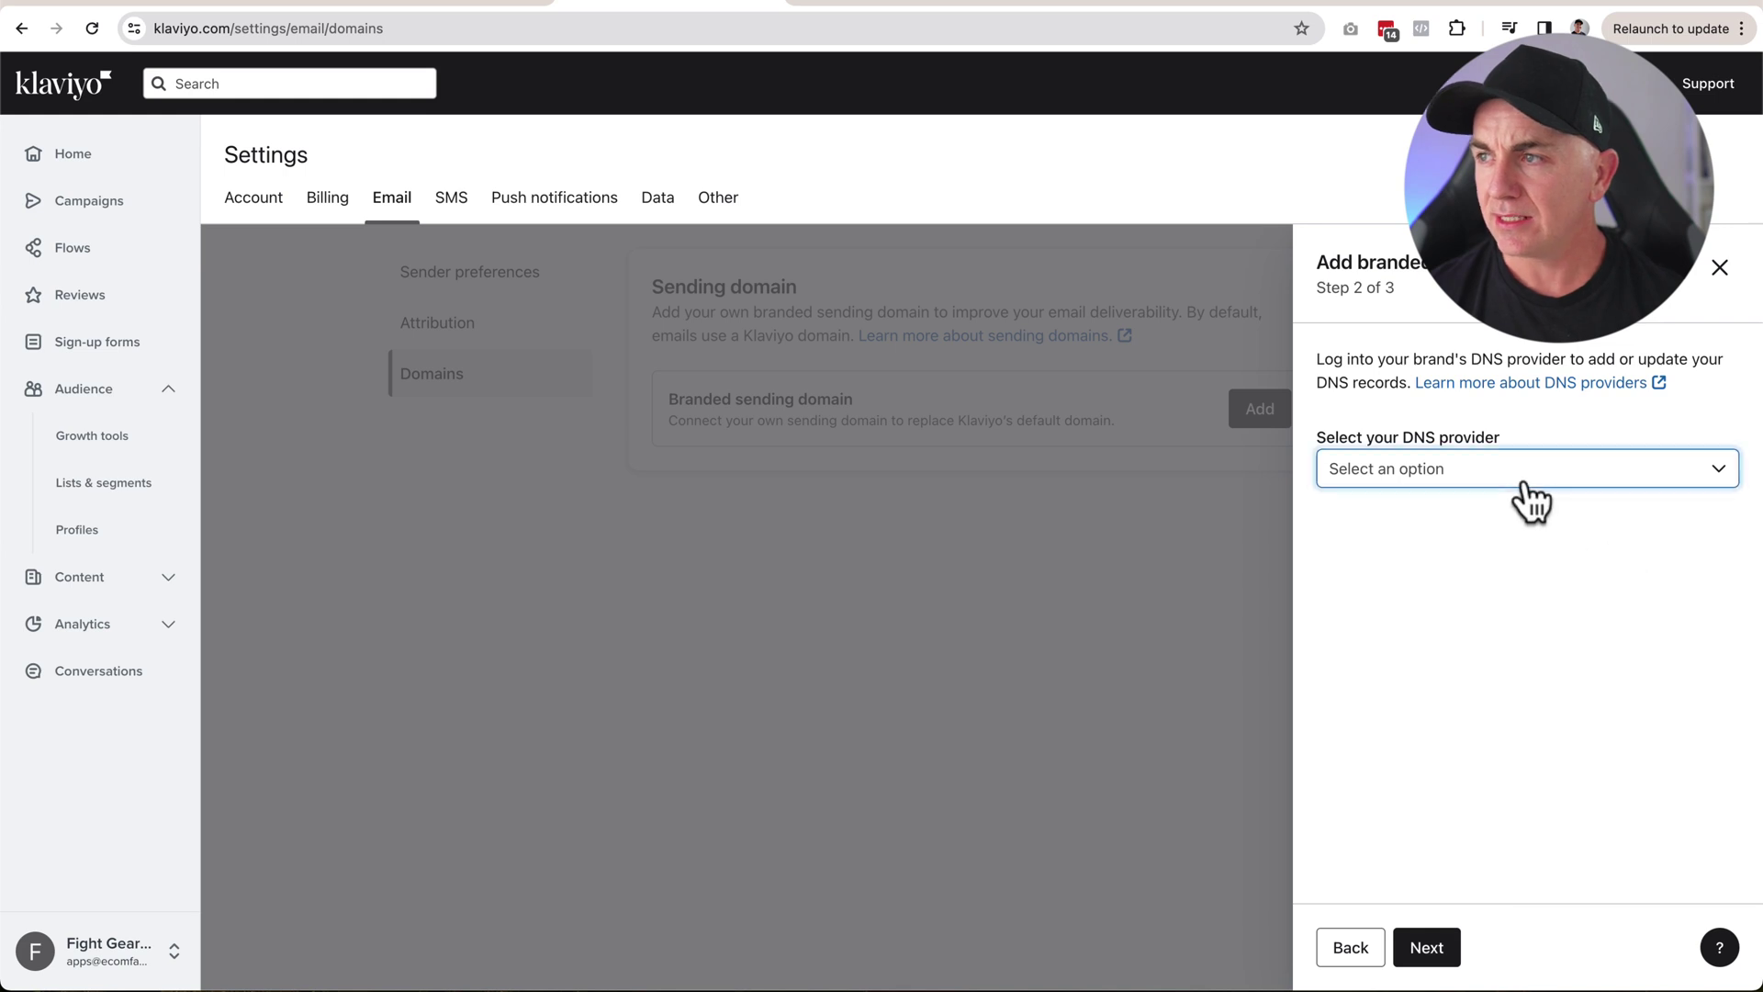
After trying Google Domains and Host Gator, pick Other as DNS provider and continue to records
click(1528, 486)
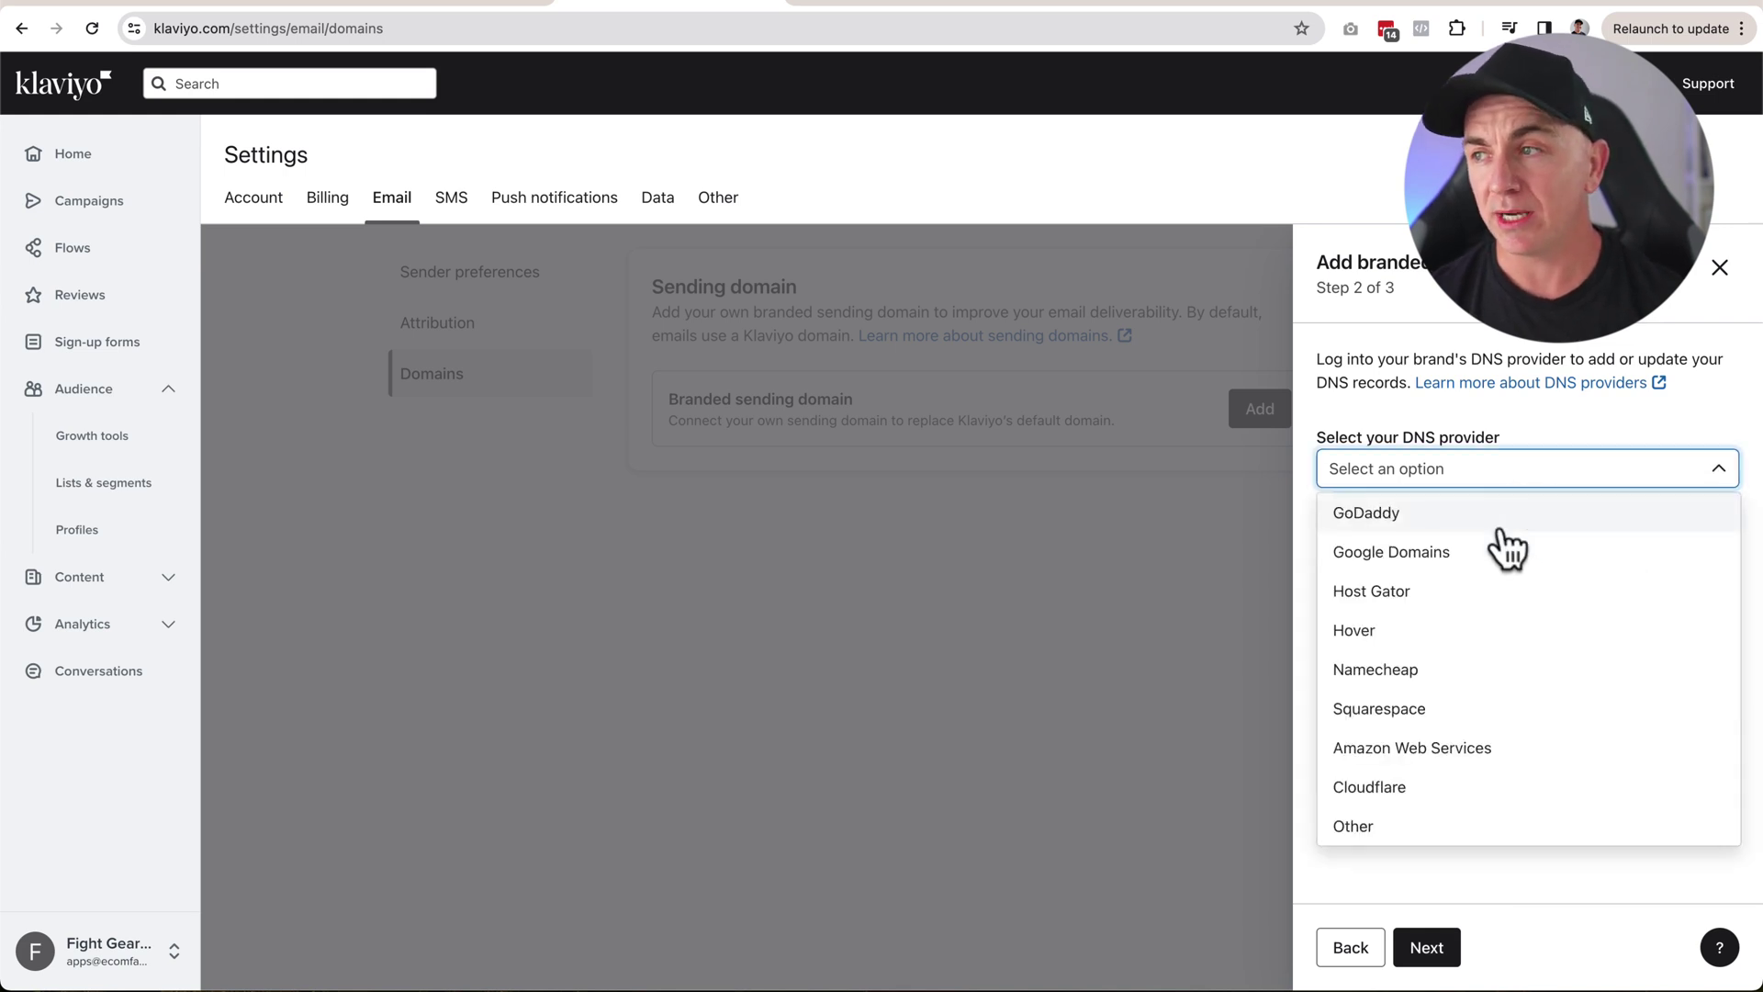
click(1456, 553)
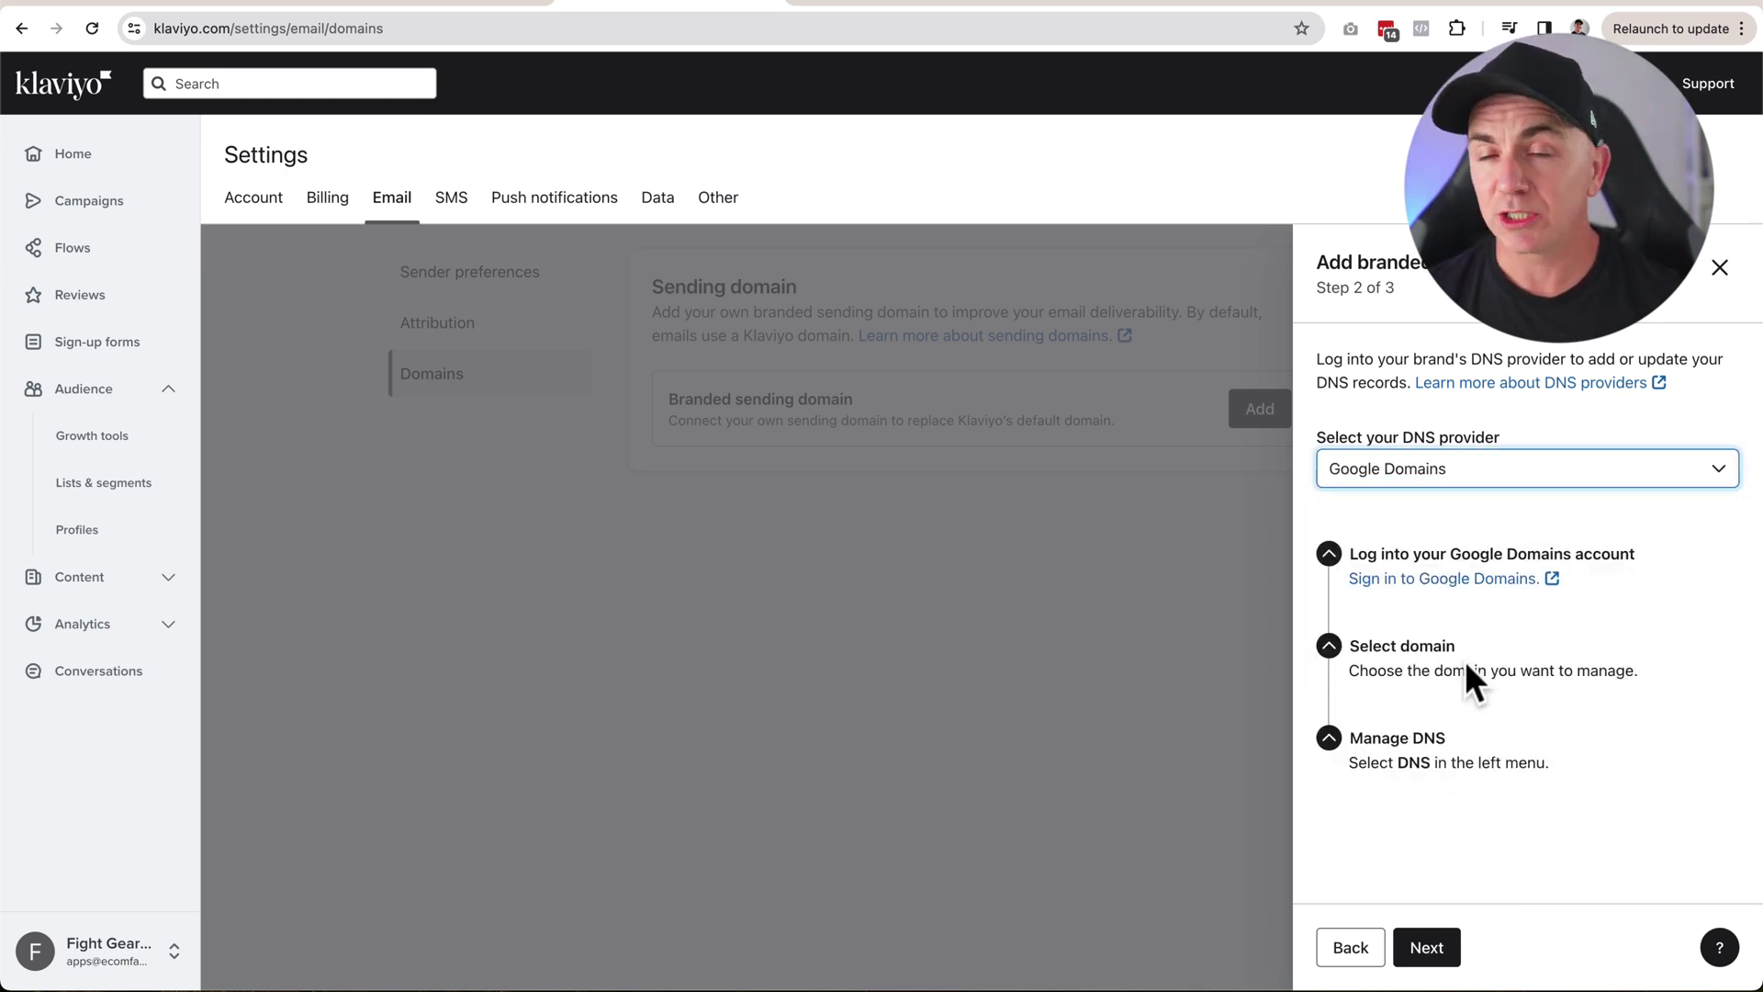
click(1466, 480)
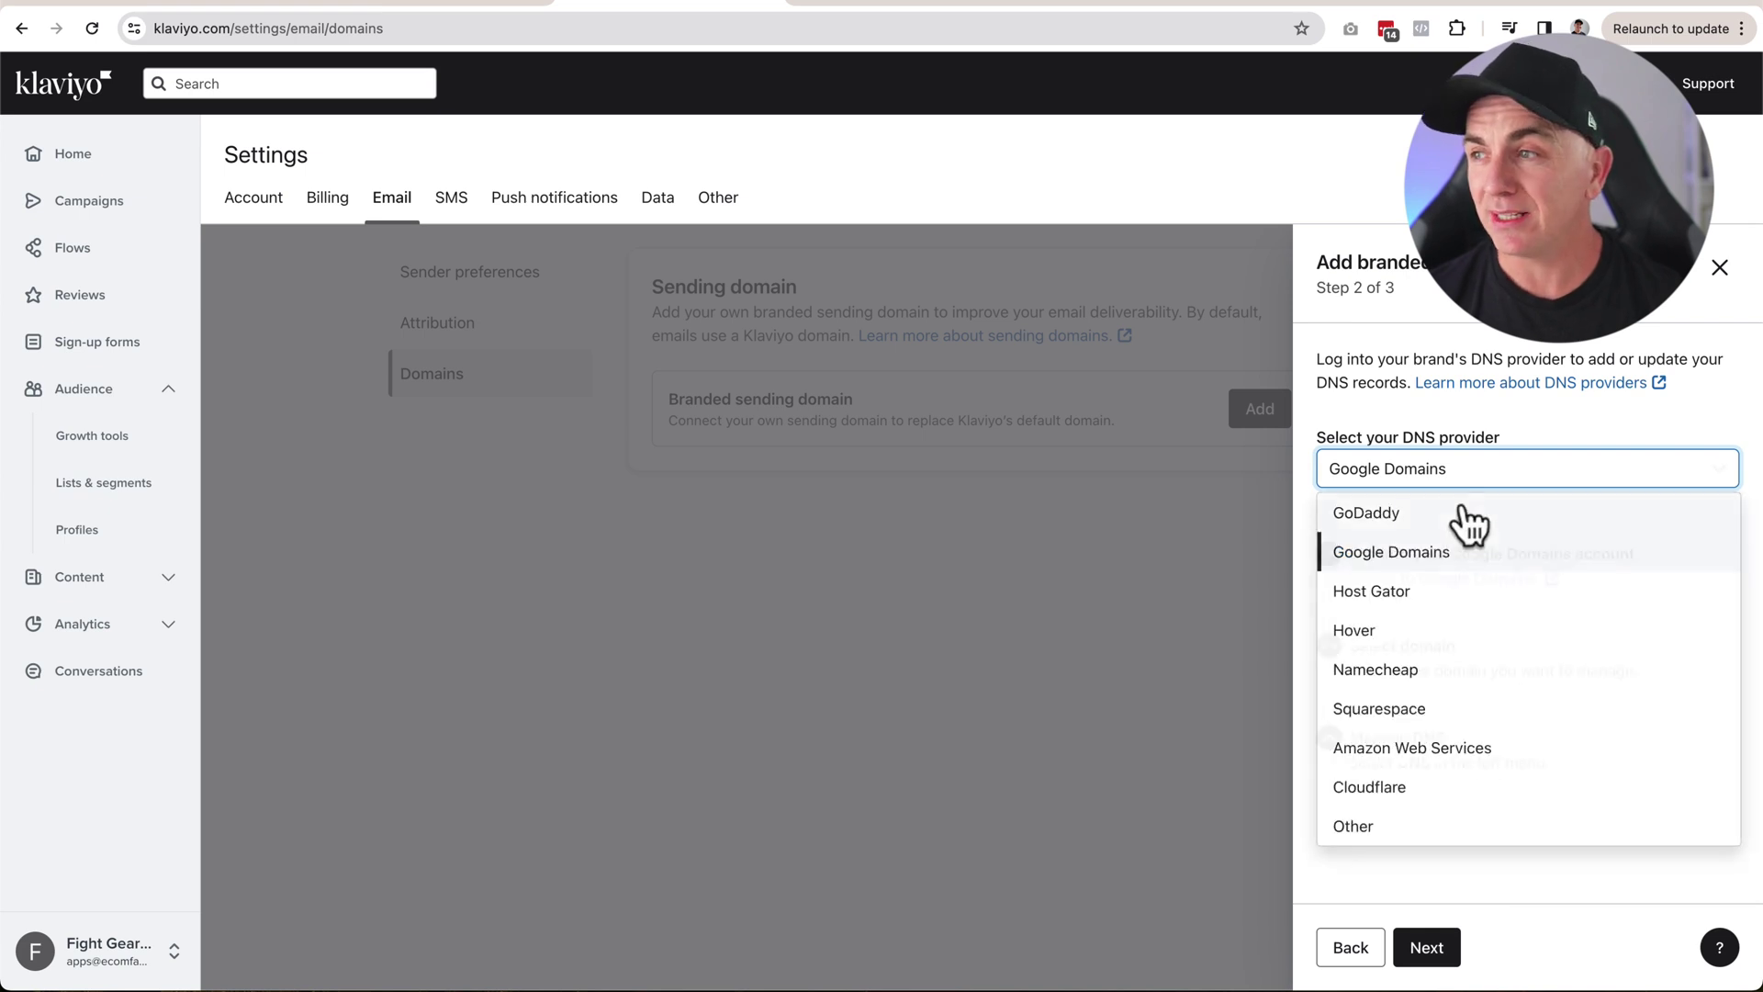
click(1445, 593)
click(1460, 476)
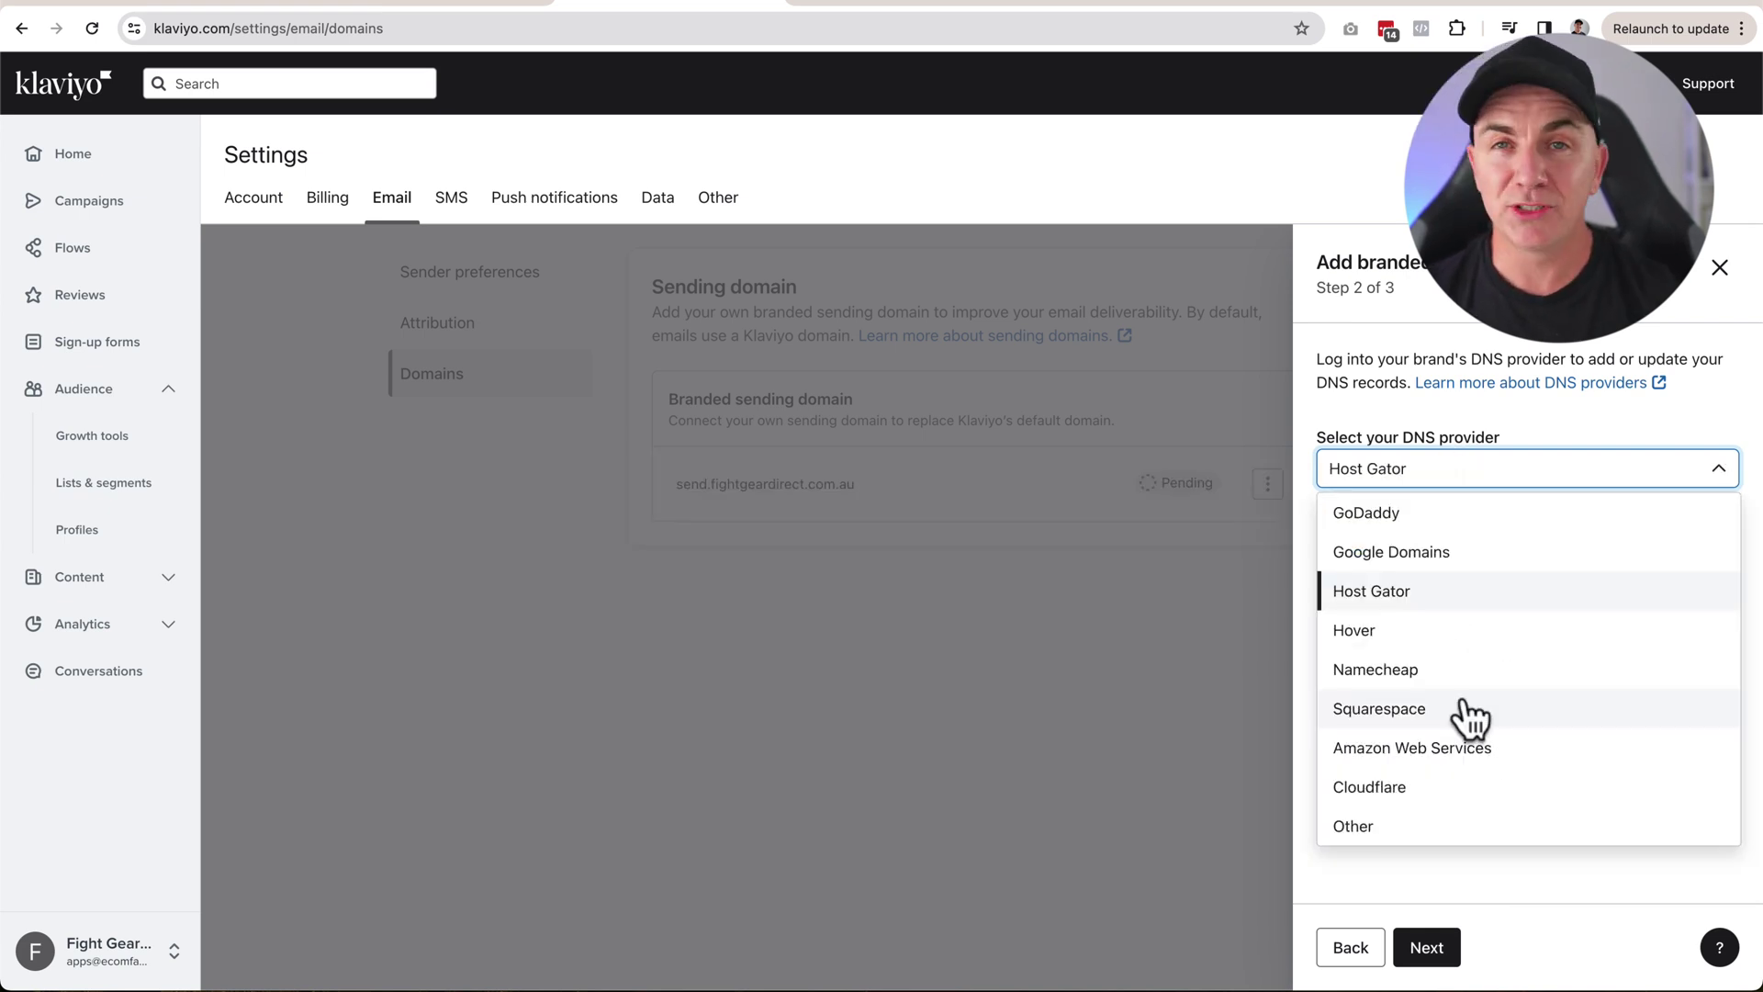
click(1374, 825)
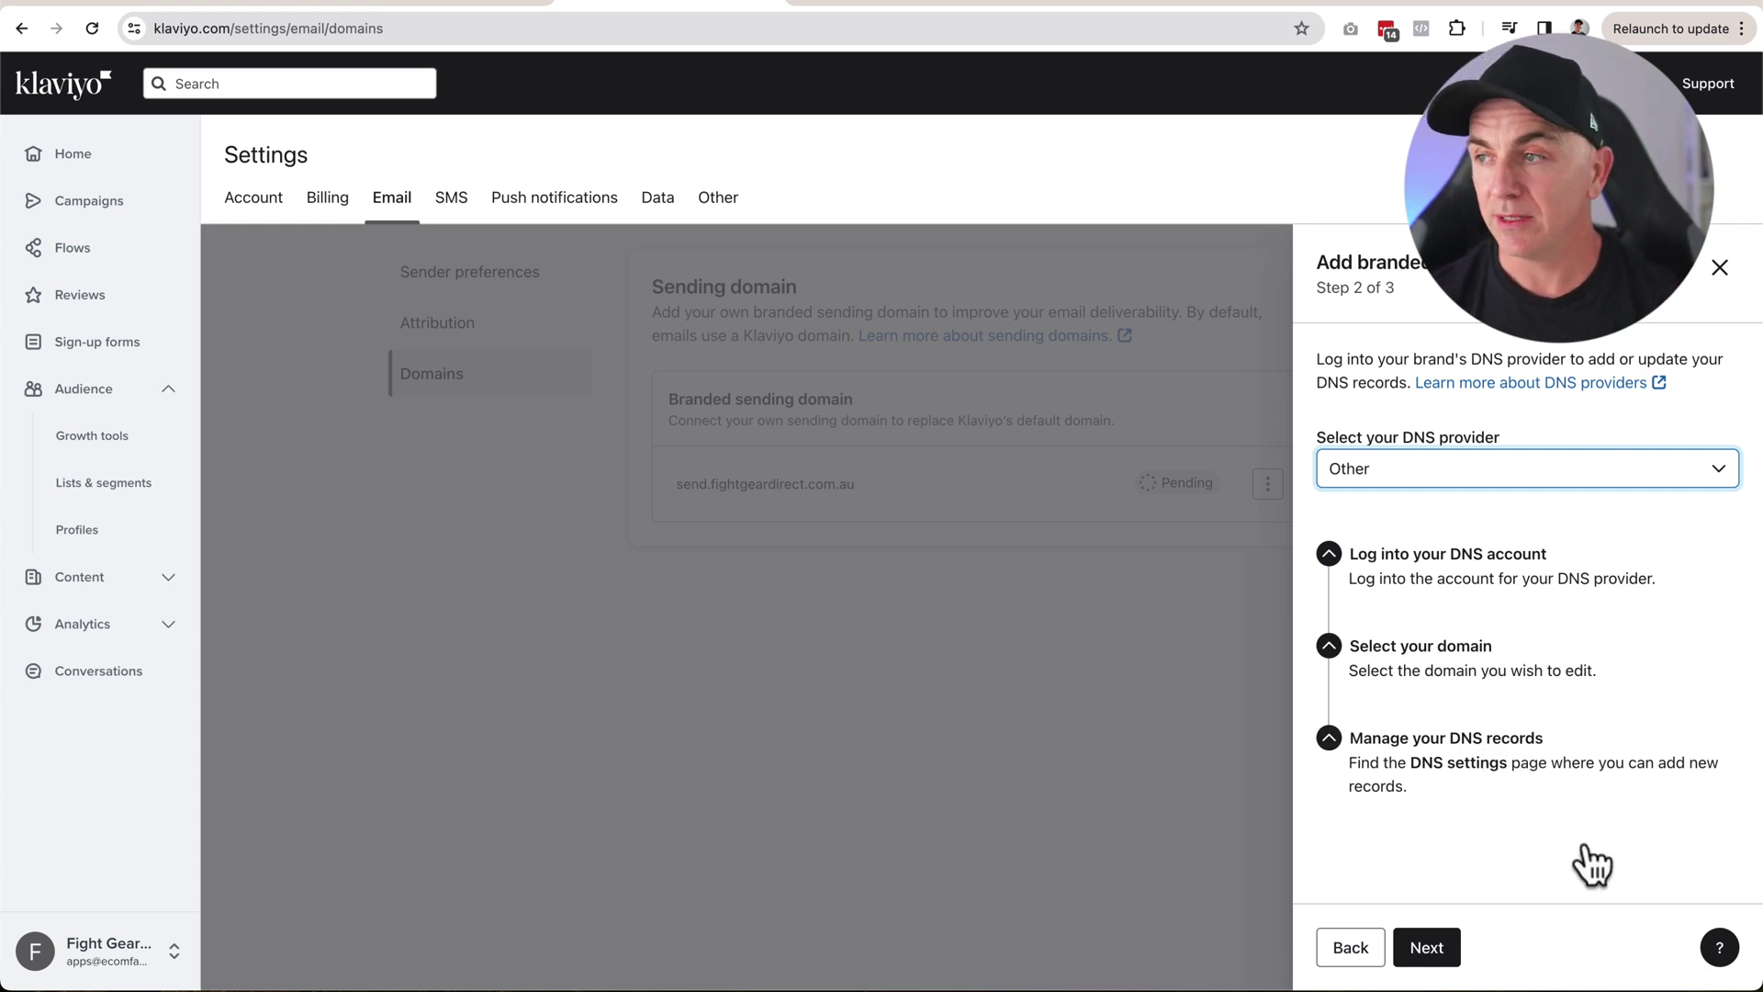
click(1428, 955)
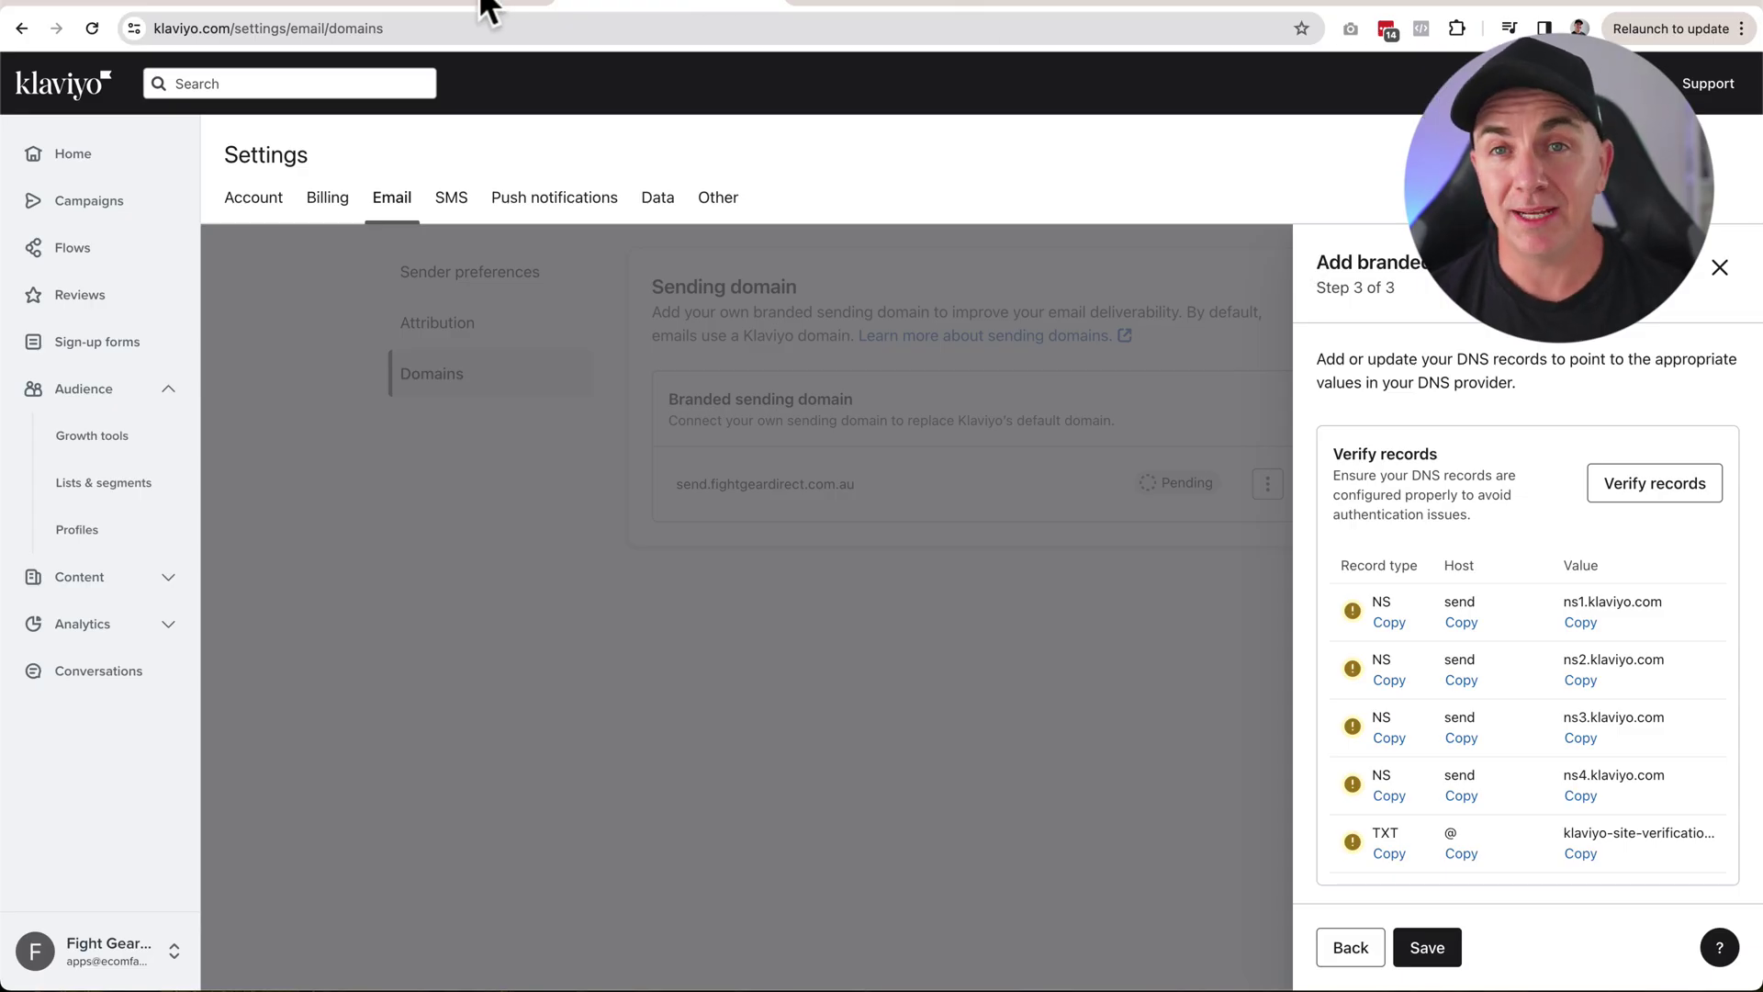
Open The Console's Zone Manager for fightgeardirect.com.au, then go back to Klaviyo's DNS records
click(487, 7)
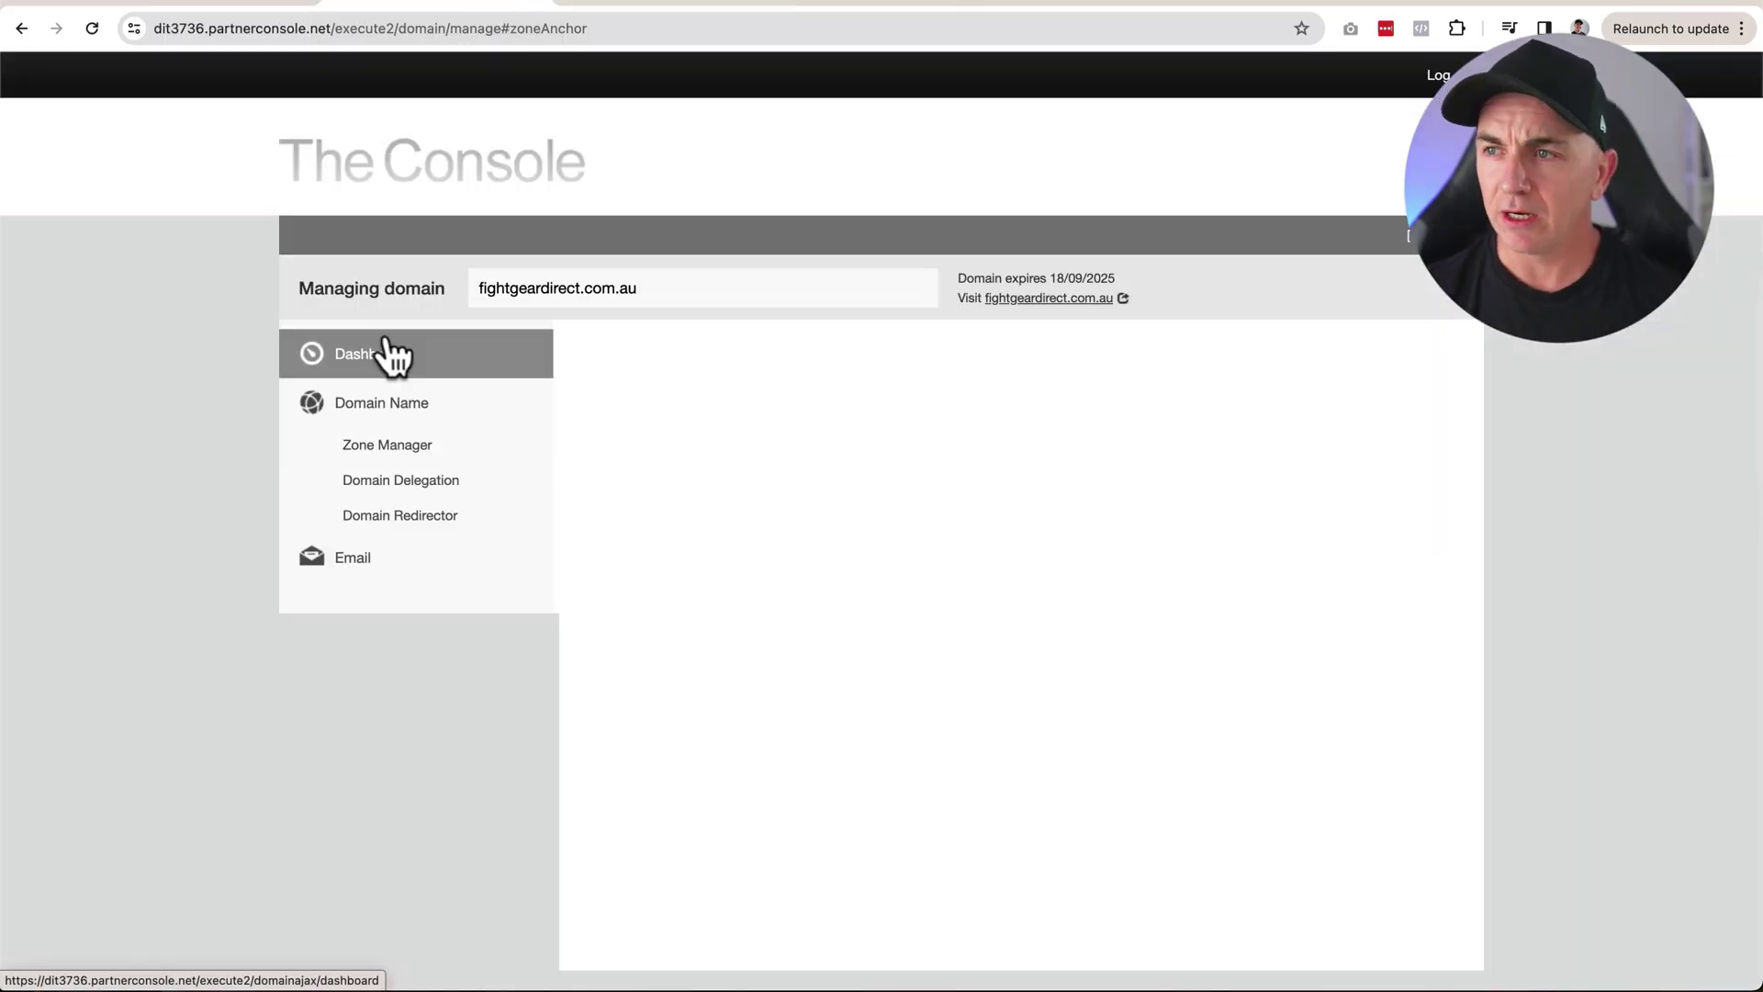
click(401, 448)
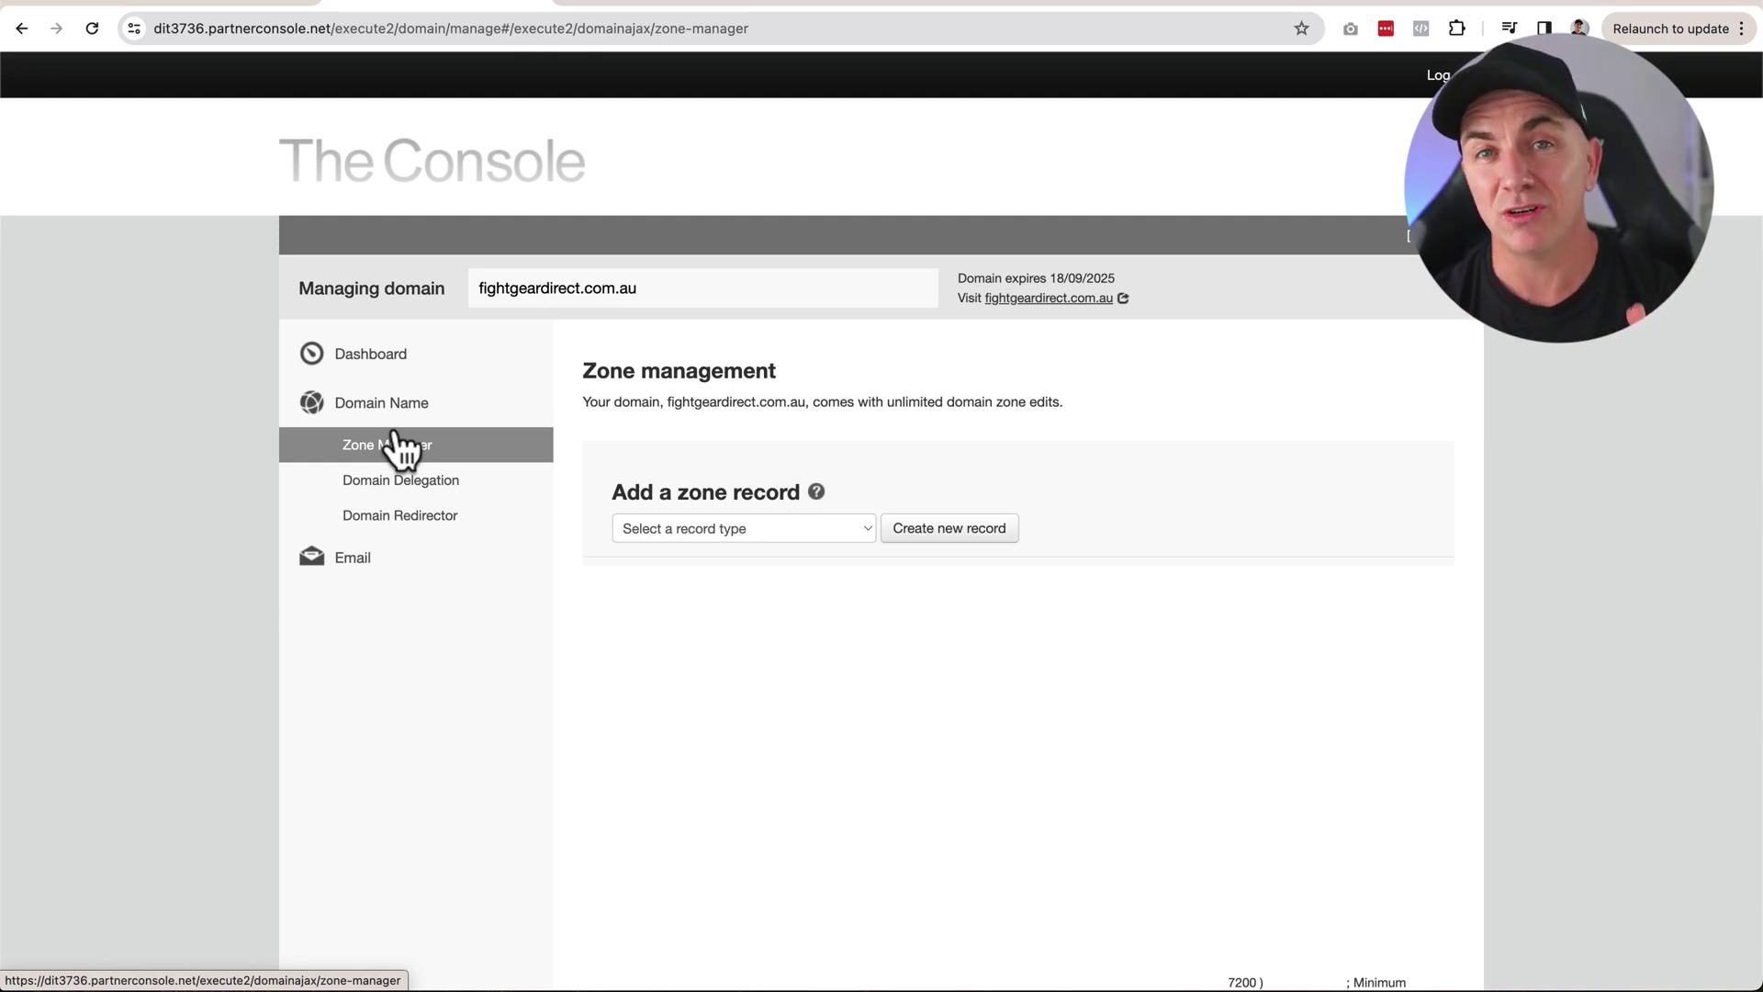
click(395, 445)
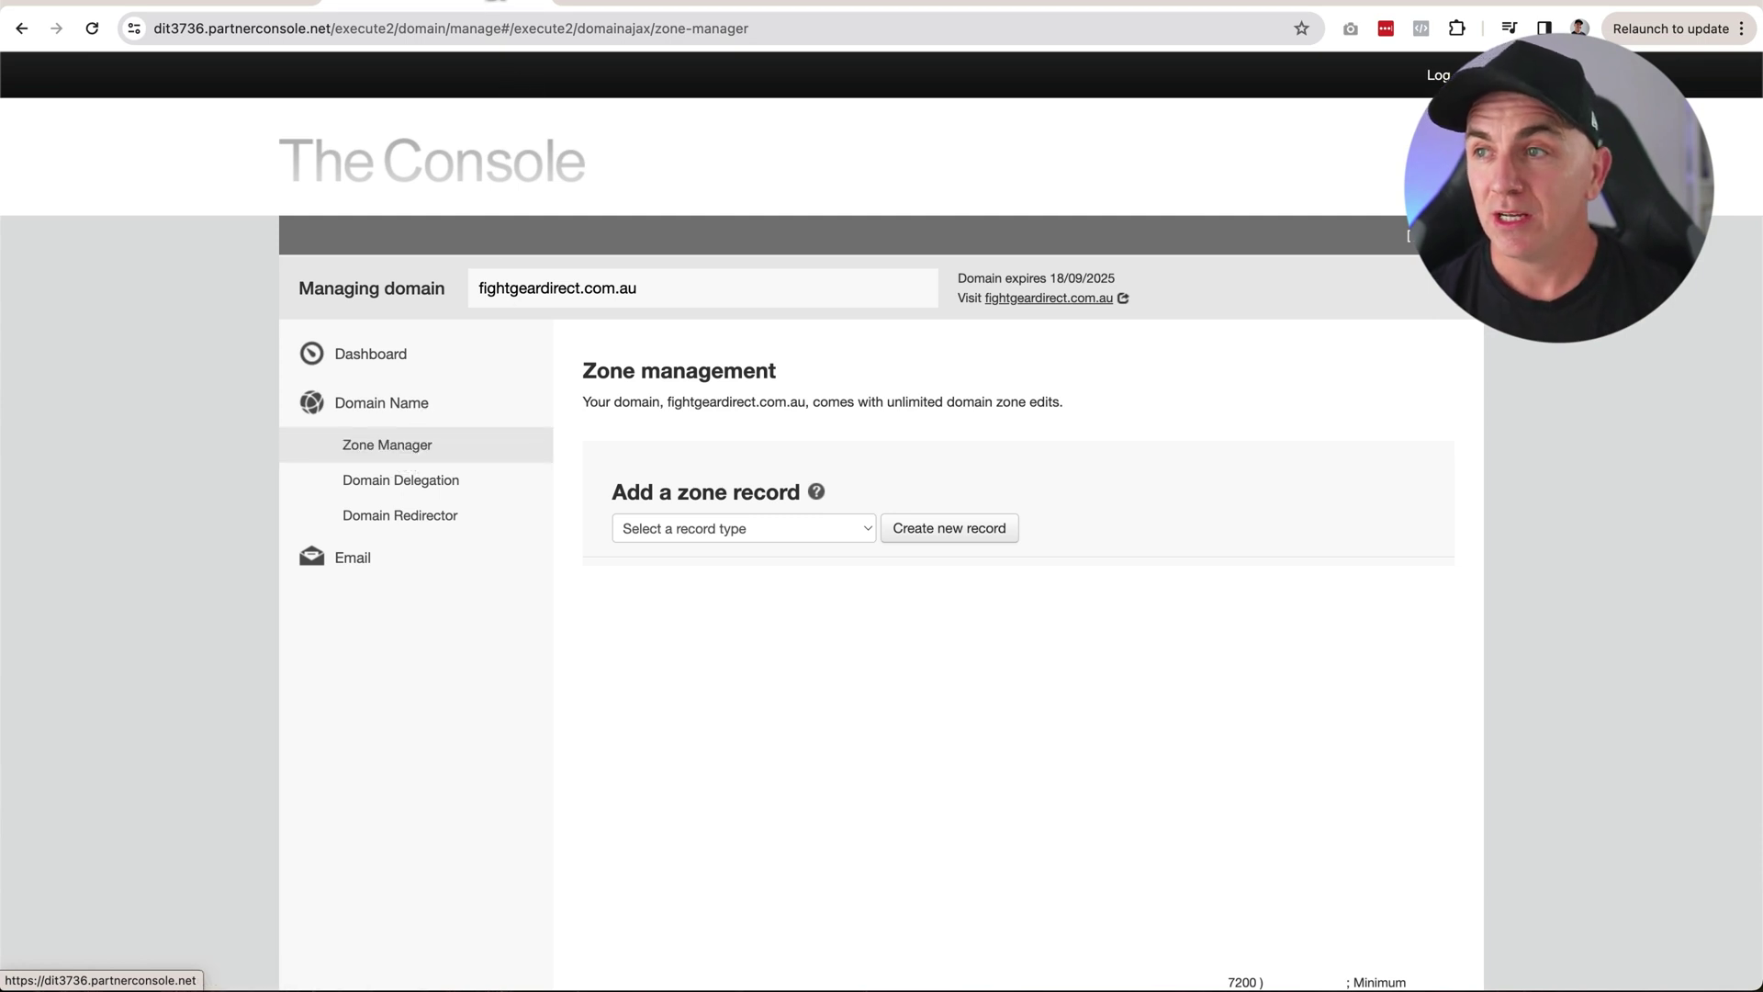
click(649, 5)
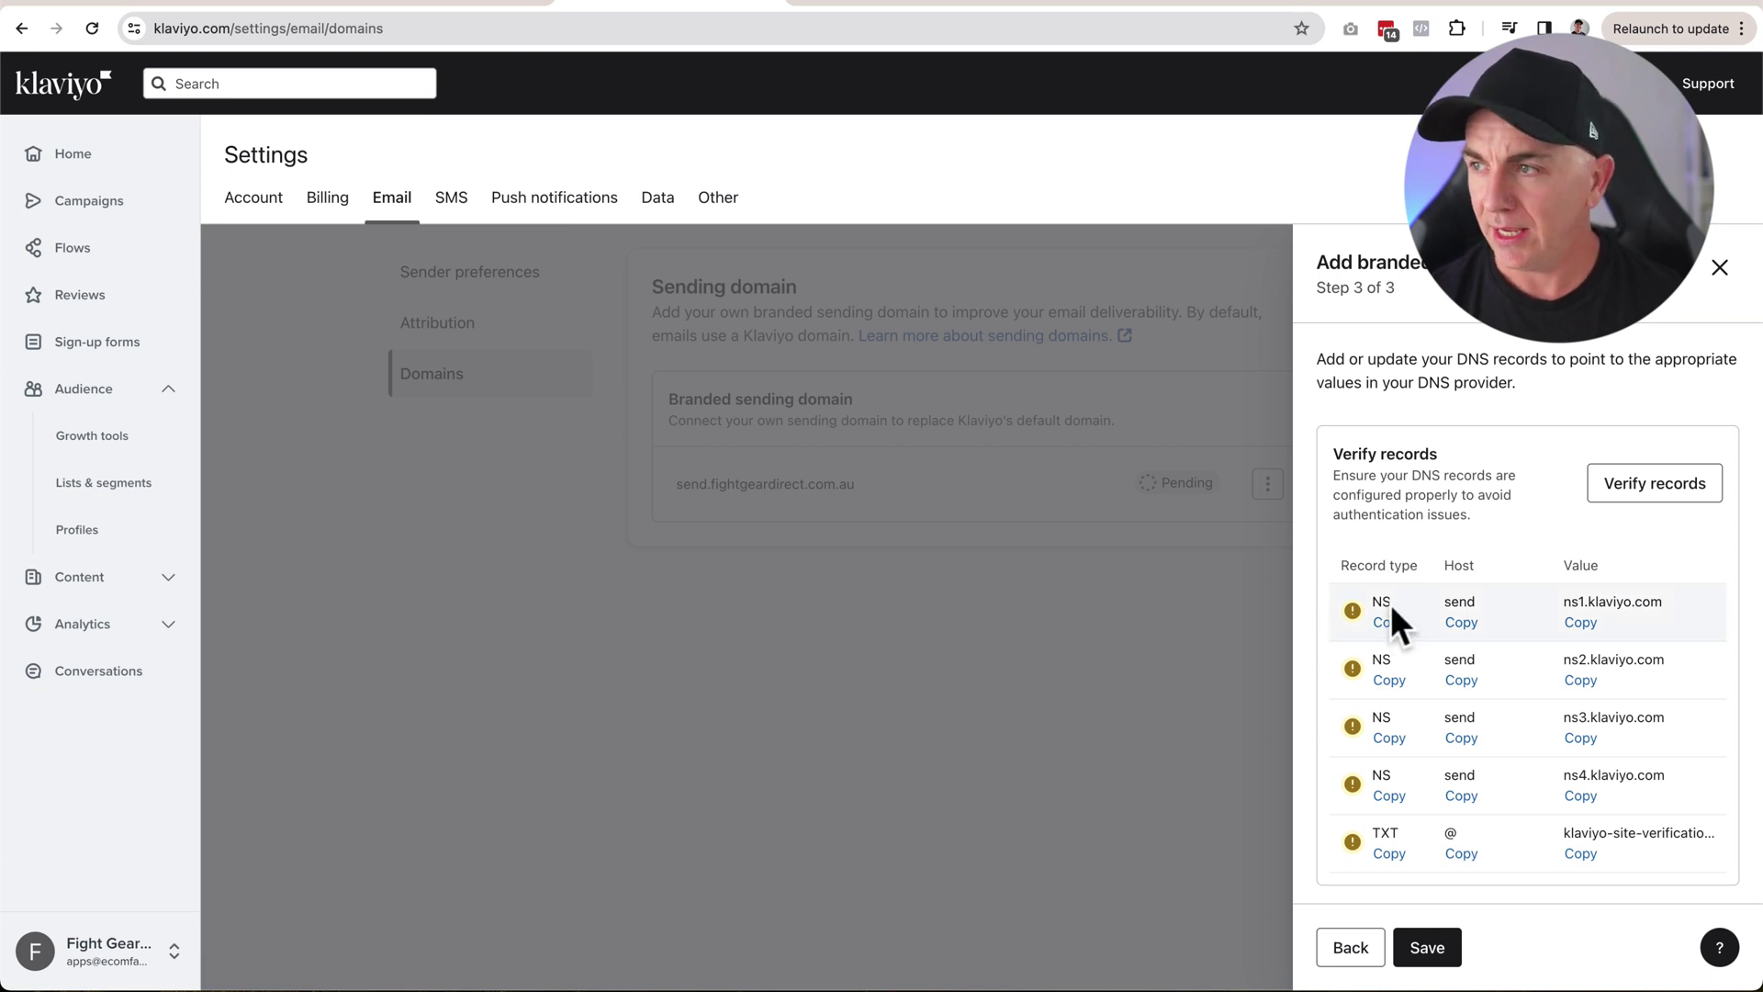
Scroll to Klaviyo's NS records and select the ns1.klaviyo.com value
scroll(1390, 604, down, 1)
scroll(1401, 769, down, 1)
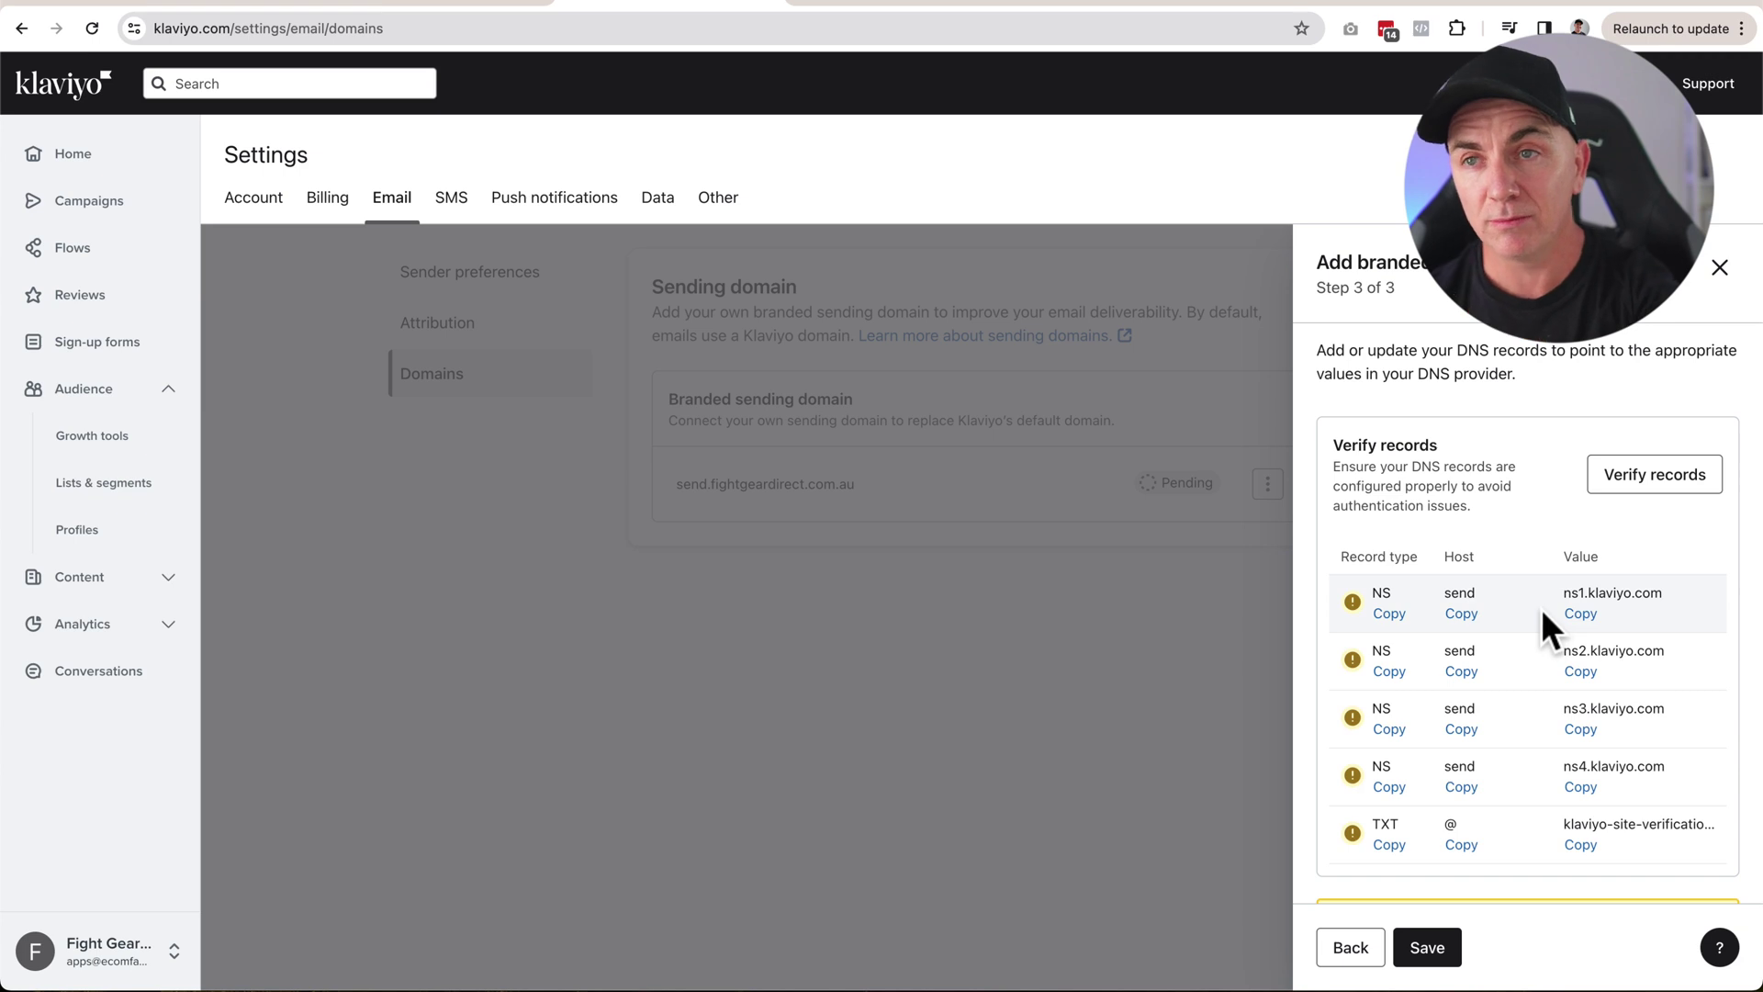
drag(1564, 592, 1666, 589)
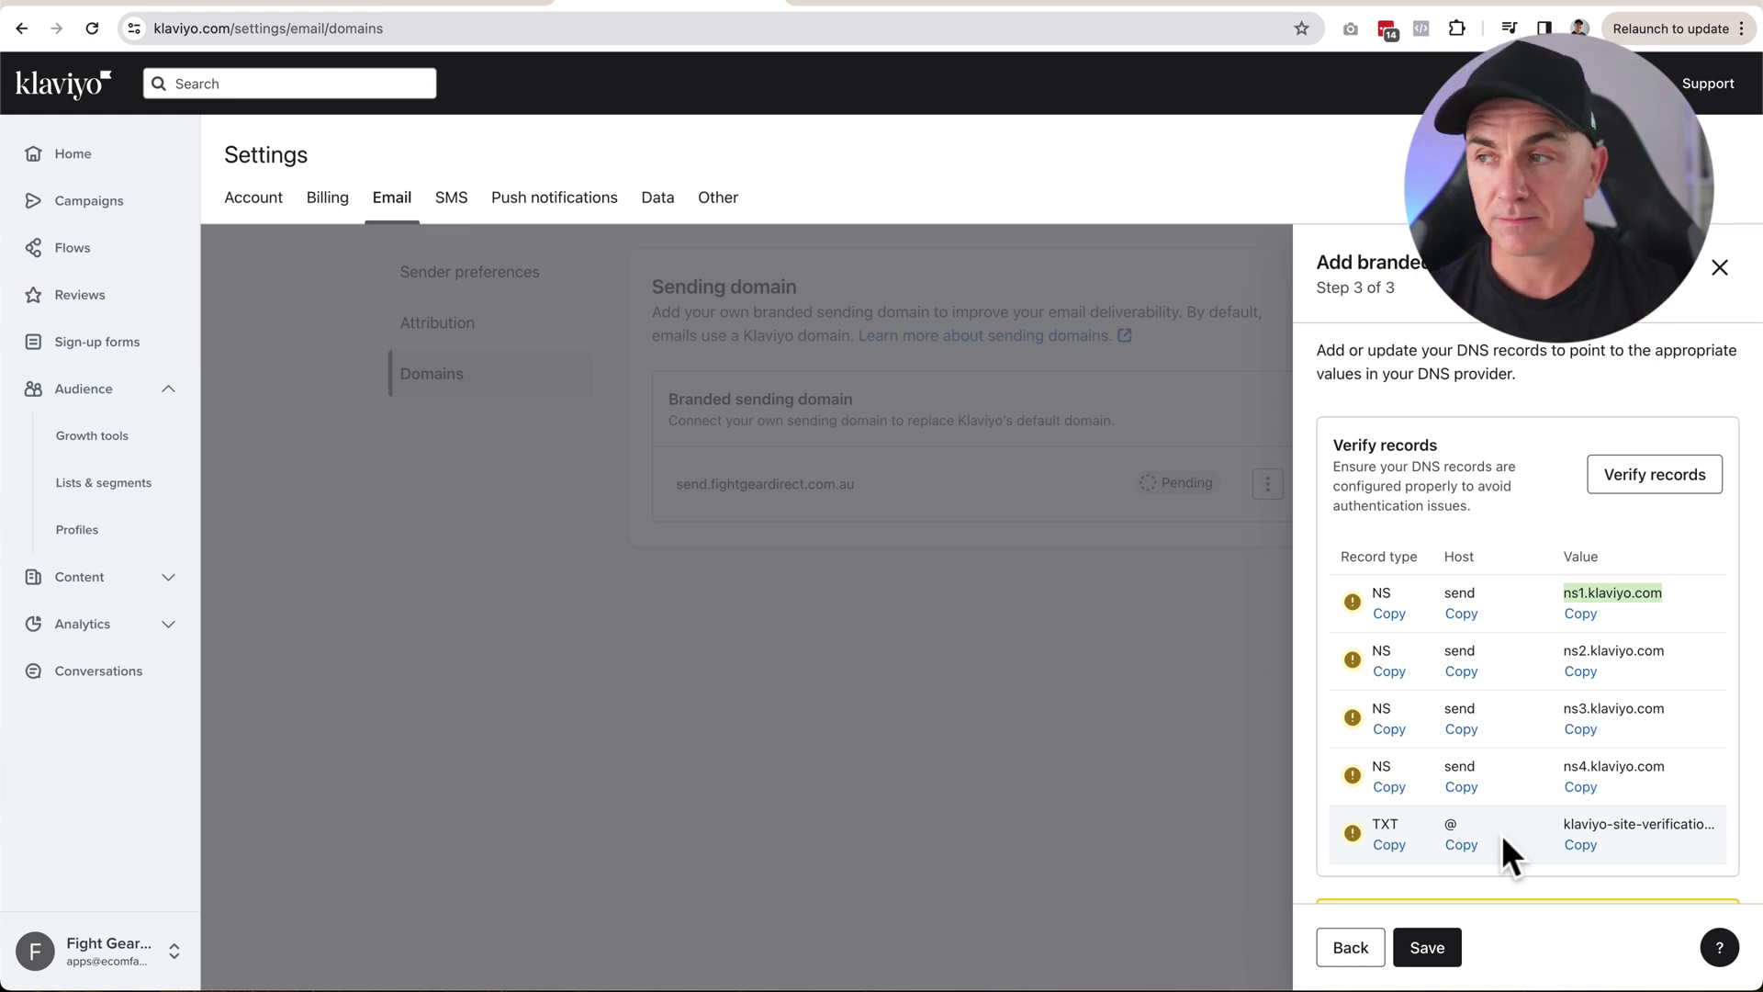
click(1545, 713)
Set The Console's new zone record type to NS Record
click(456, 5)
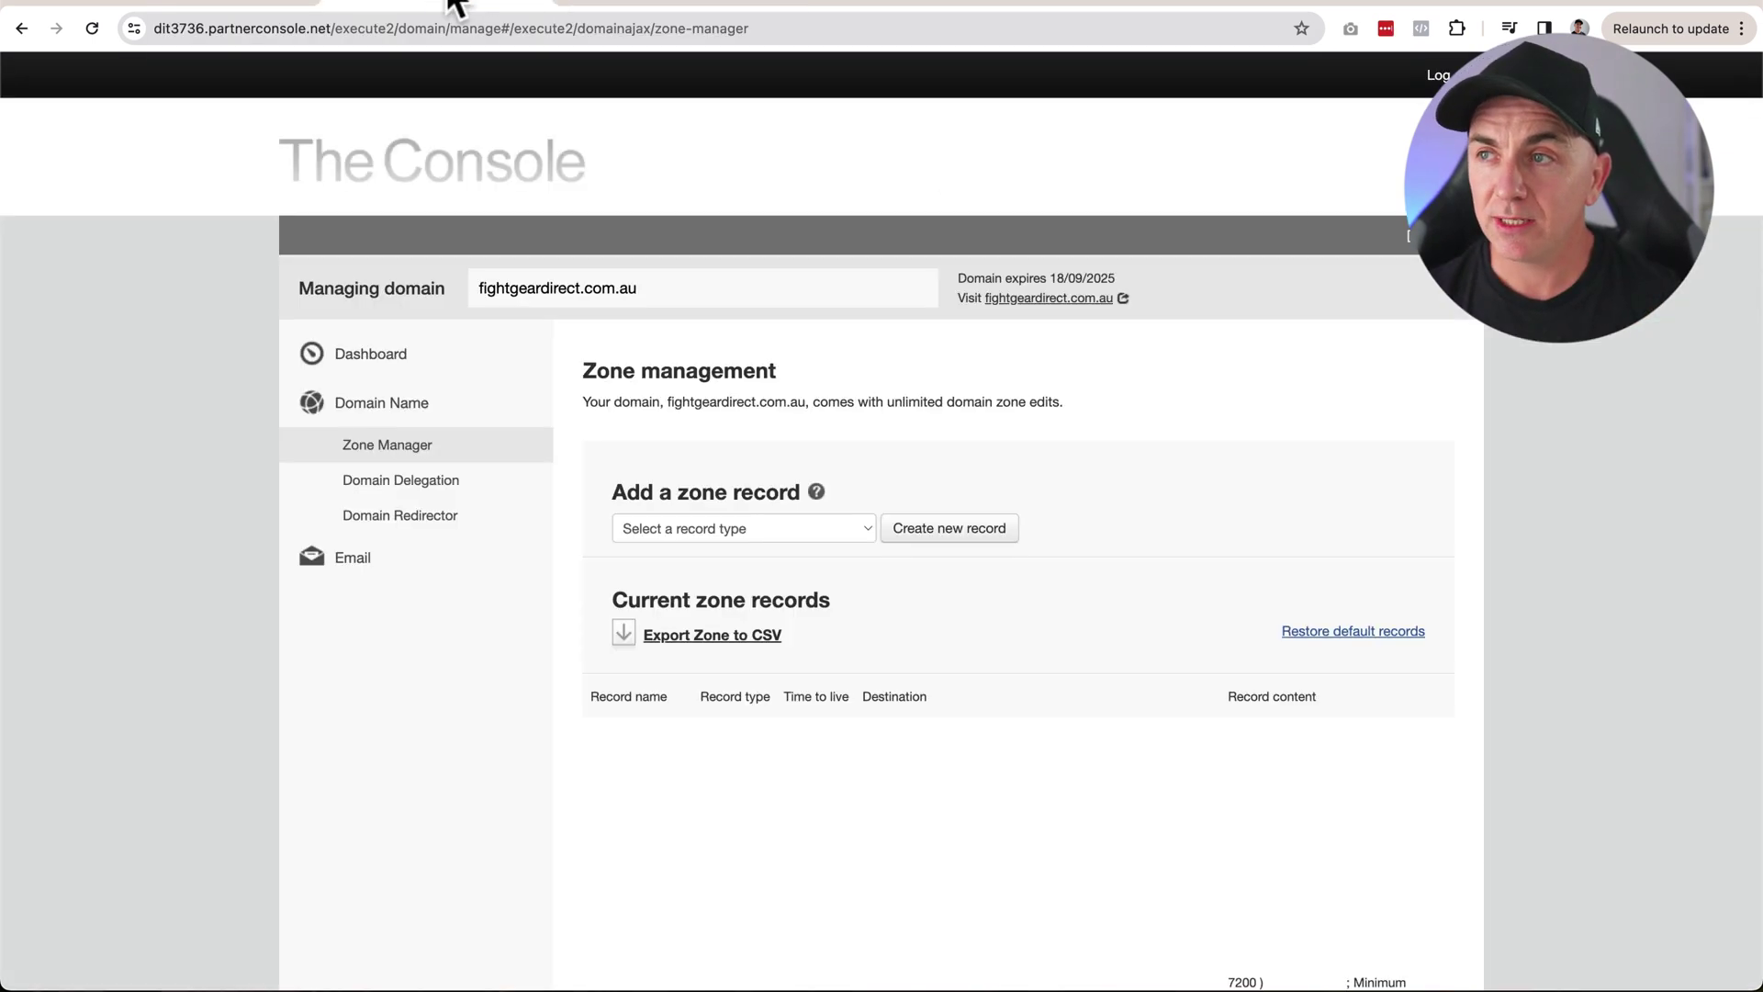
click(837, 537)
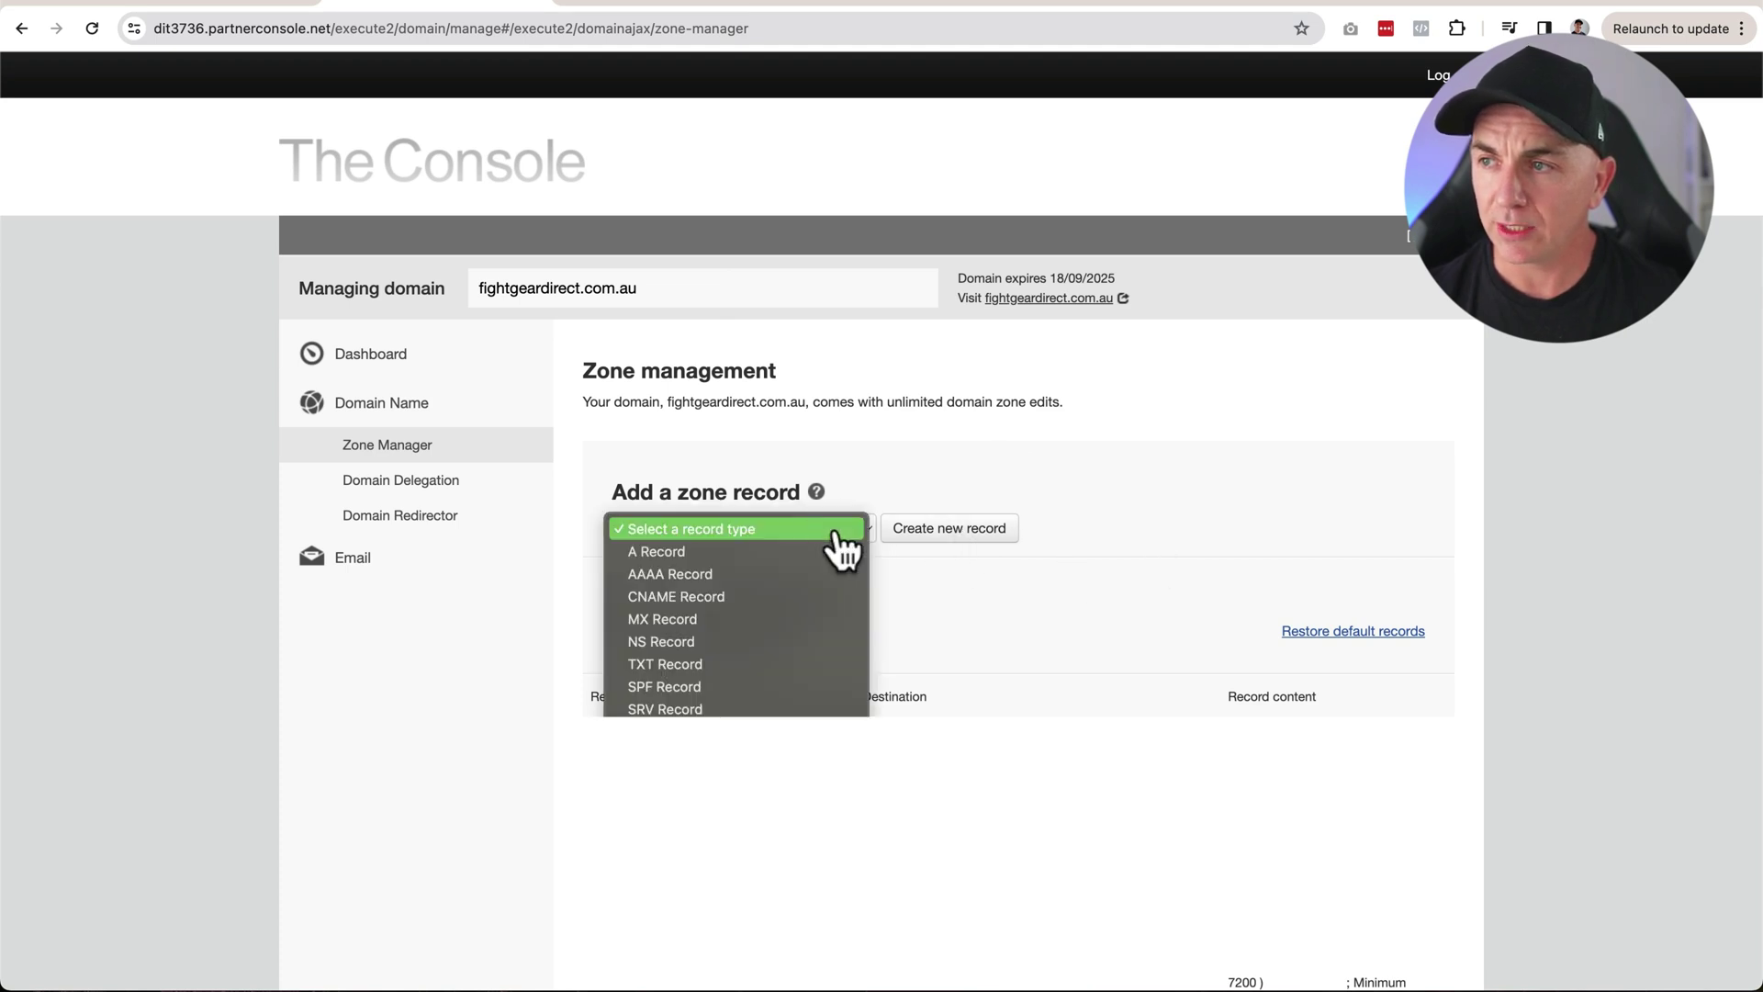
click(698, 642)
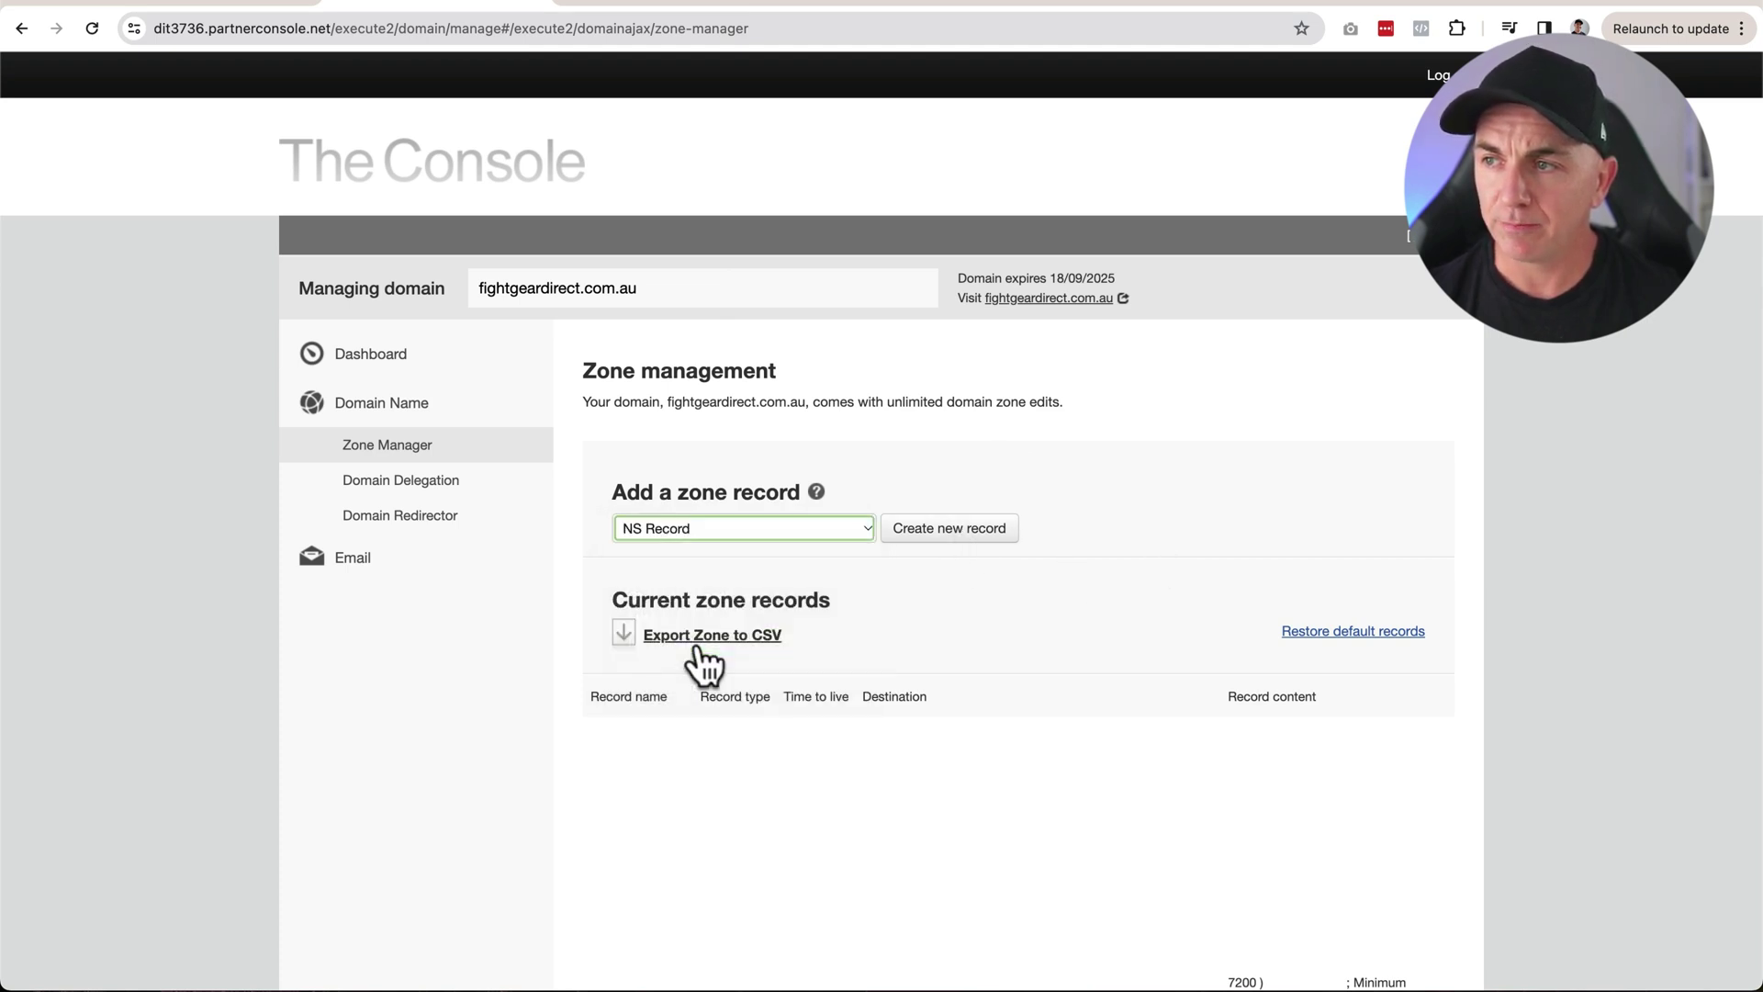
click(661, 7)
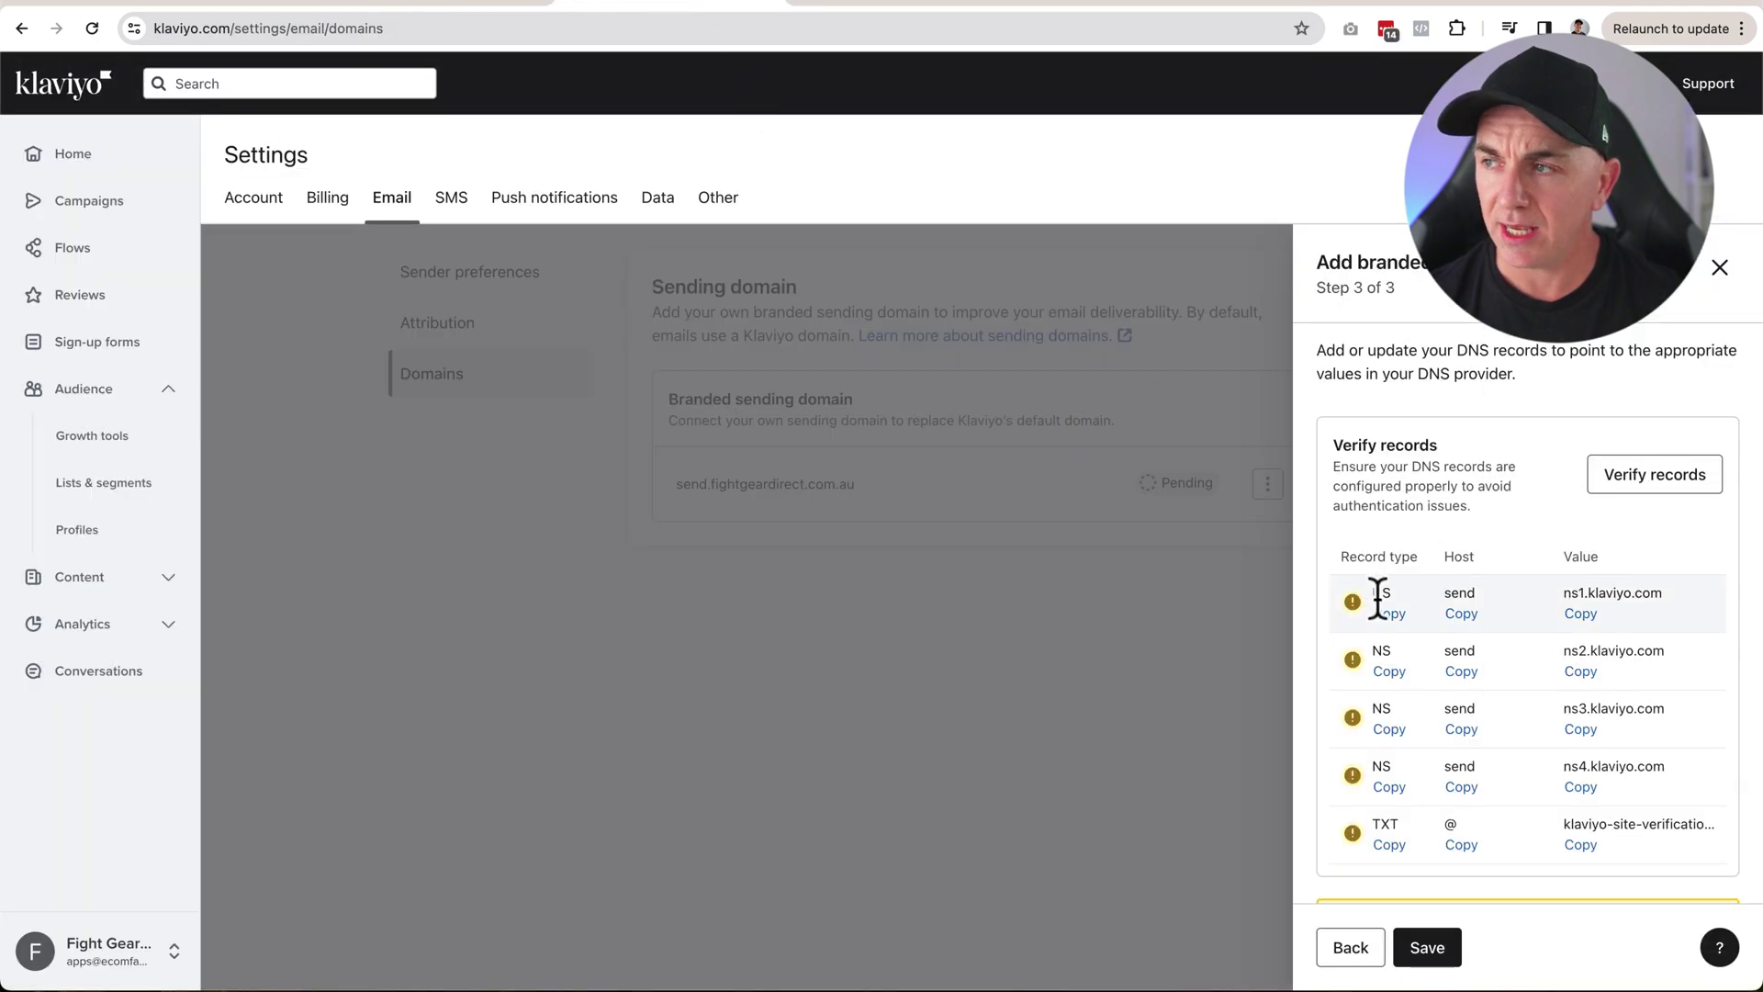
Open a new NS record form in The Console and enter the name send
click(484, 9)
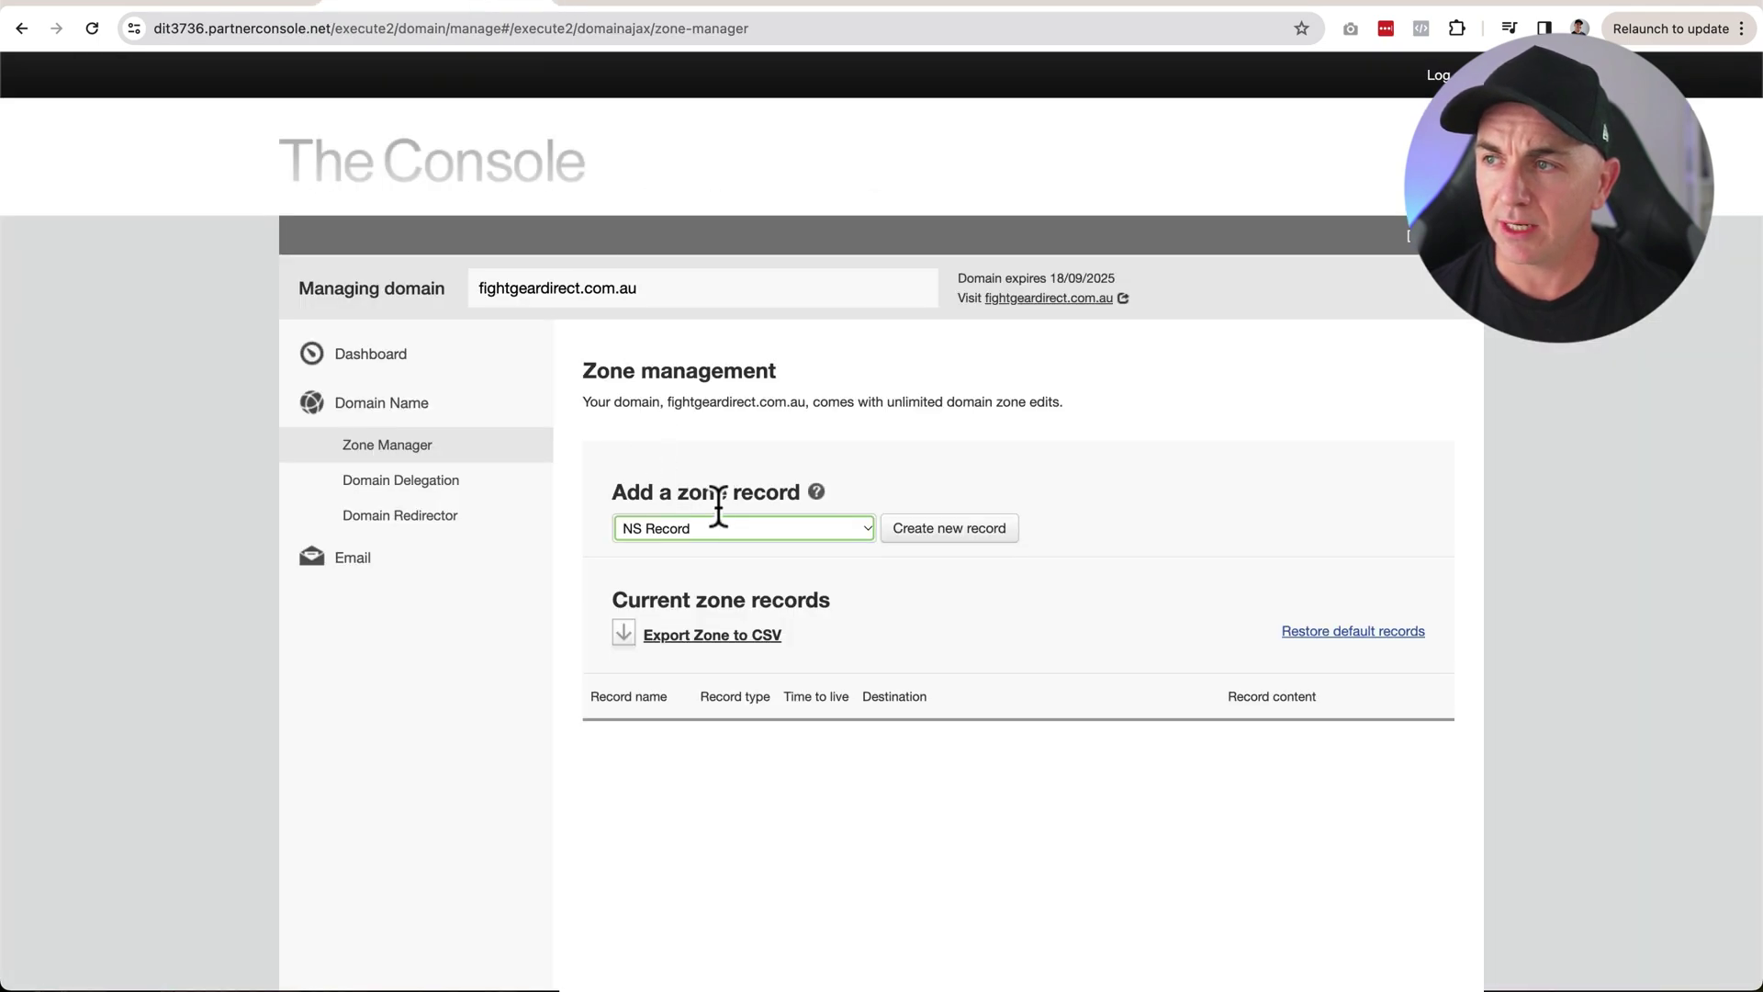
click(950, 528)
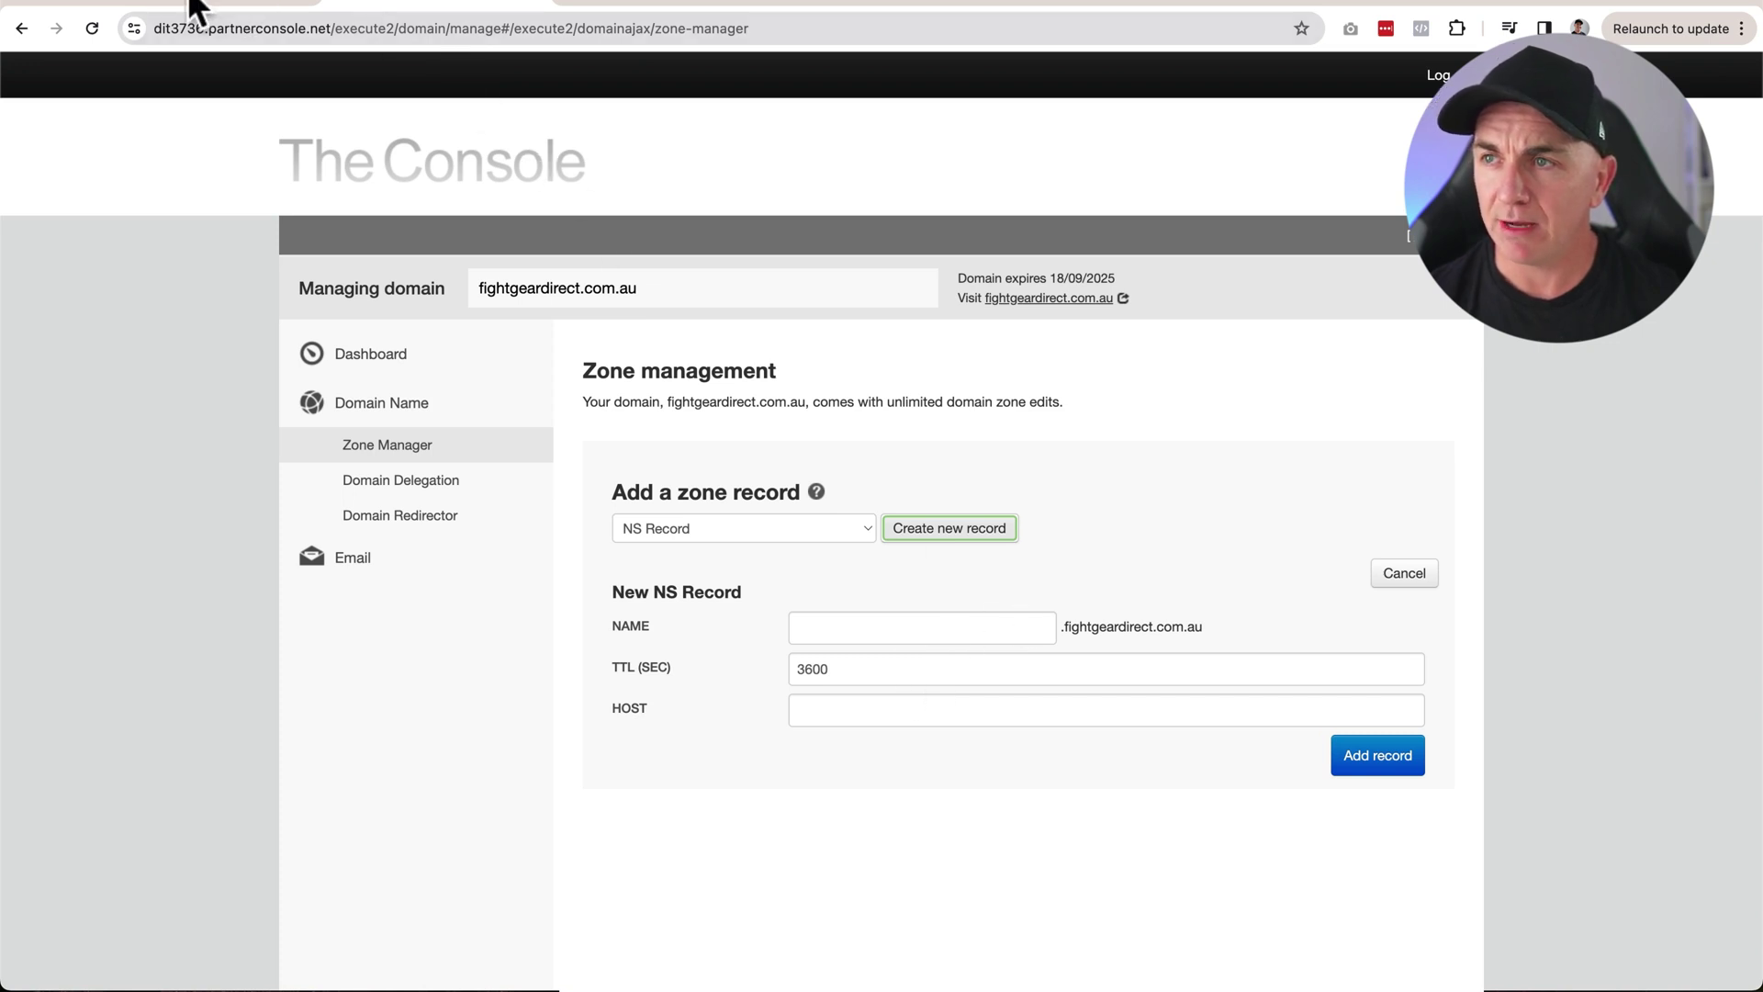
click(606, 3)
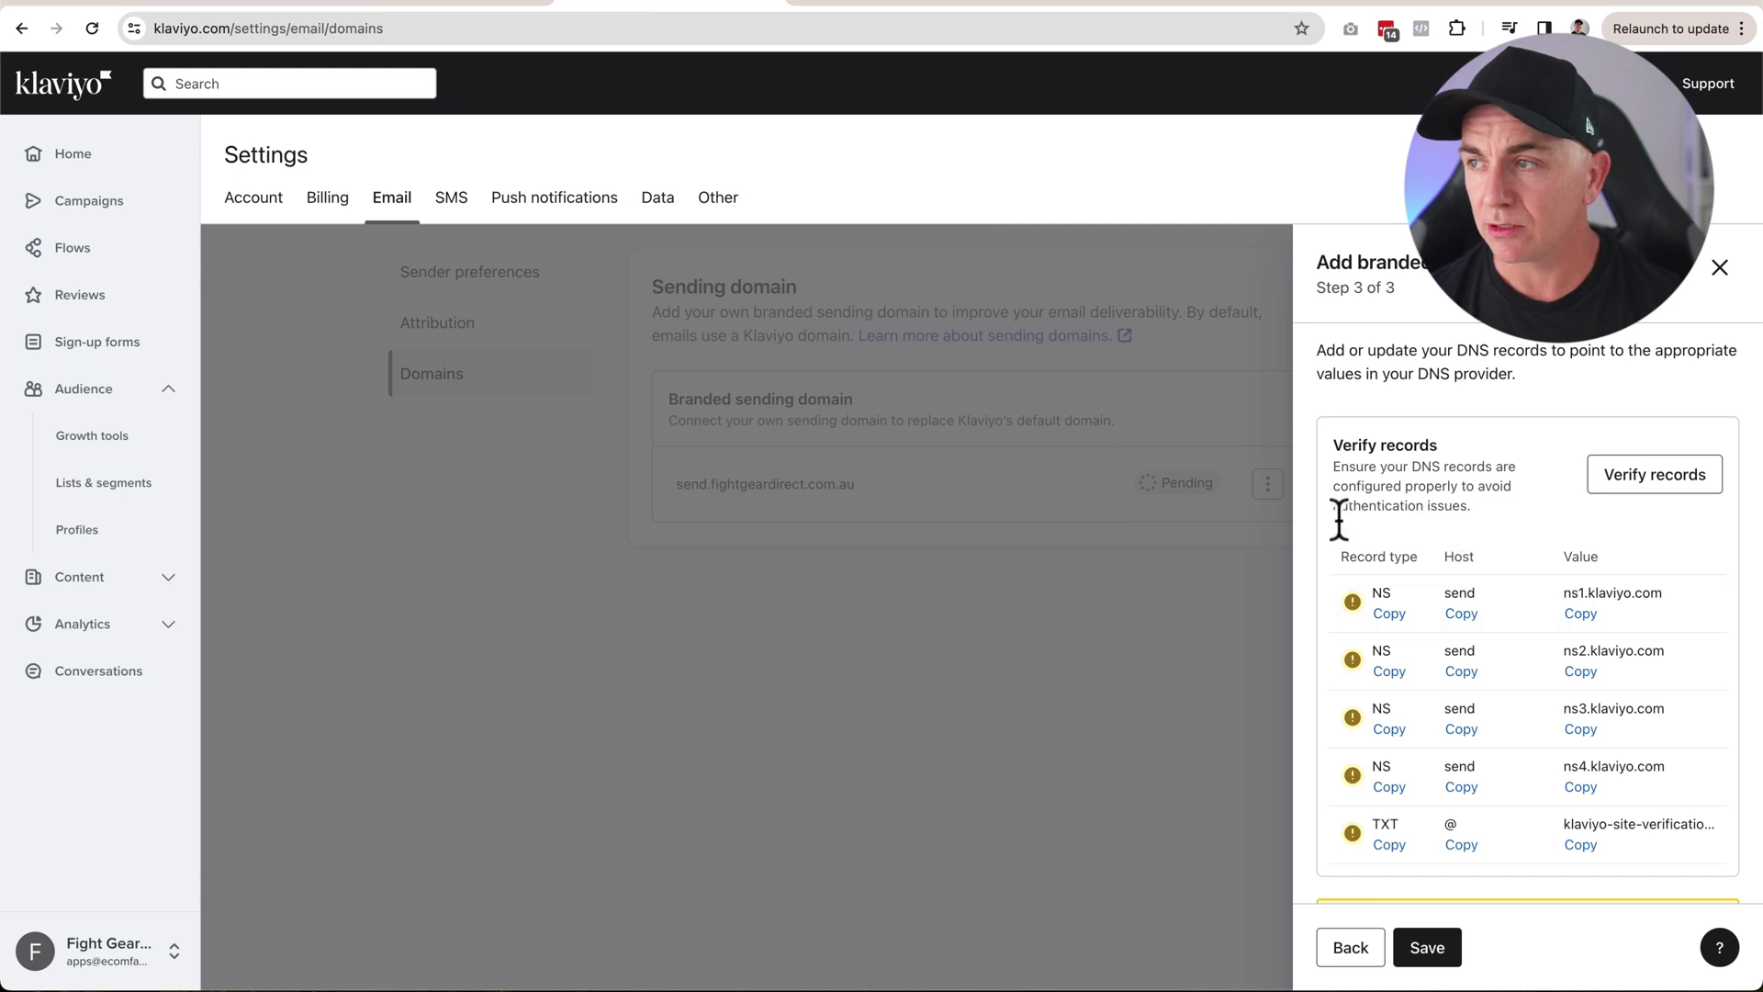
click(449, 5)
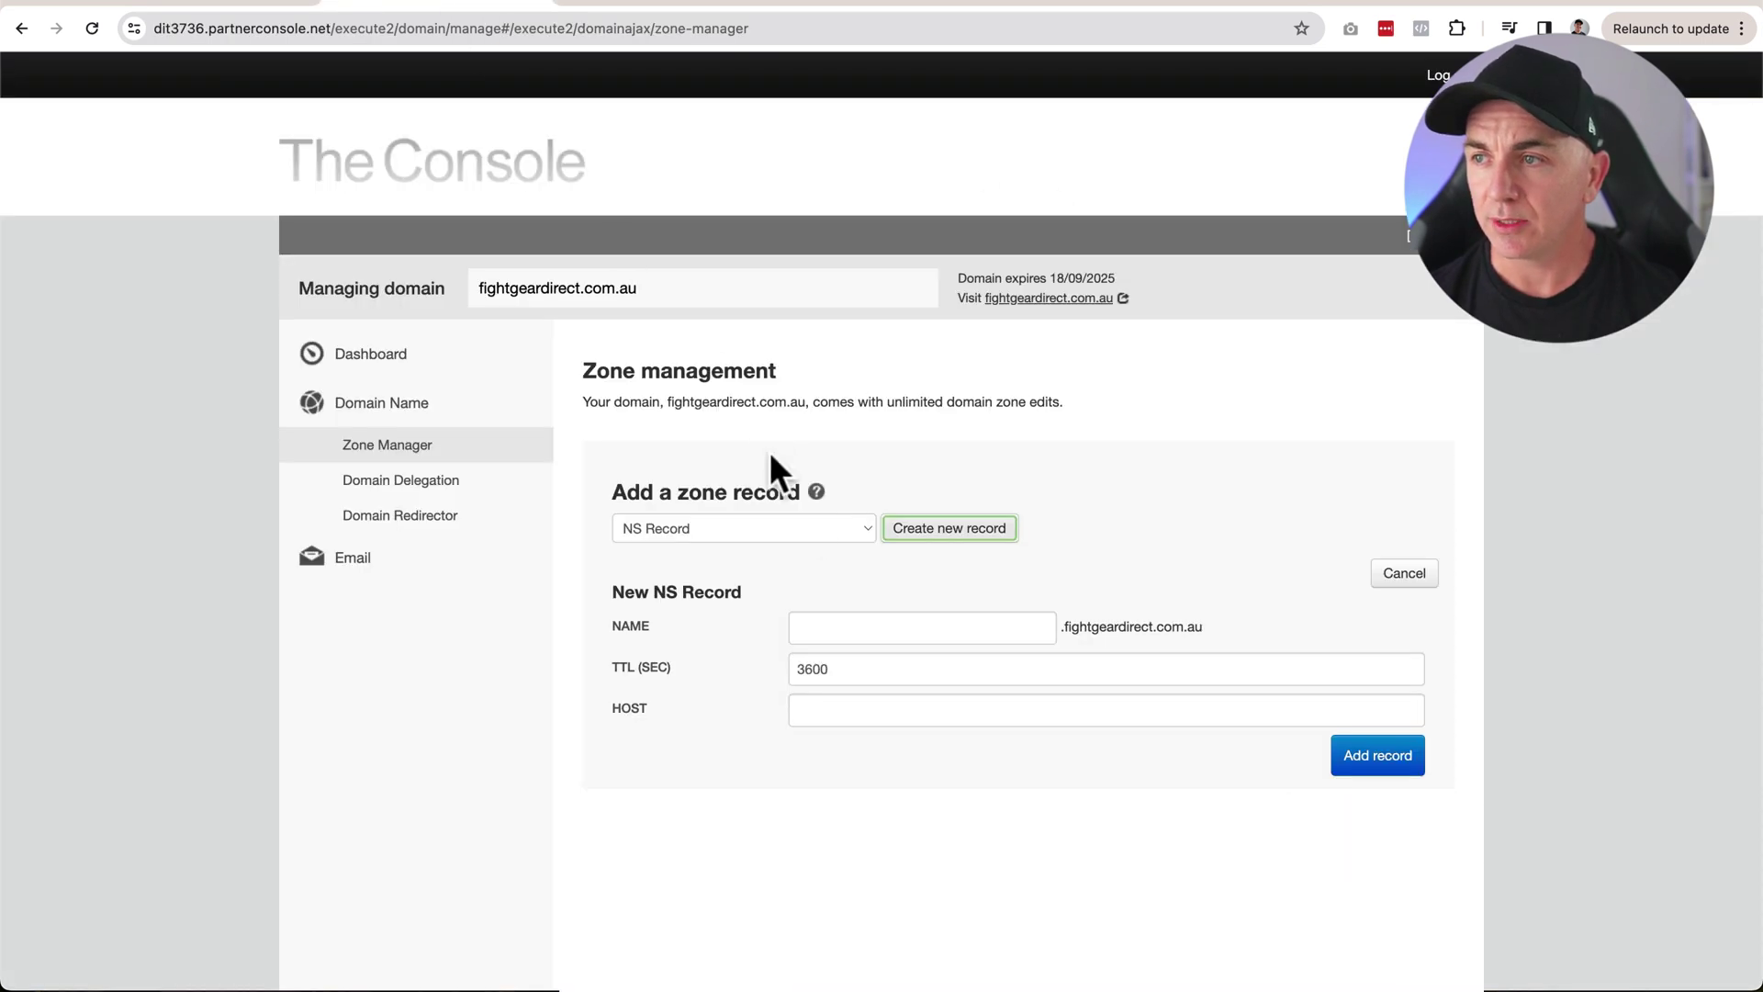
click(854, 613)
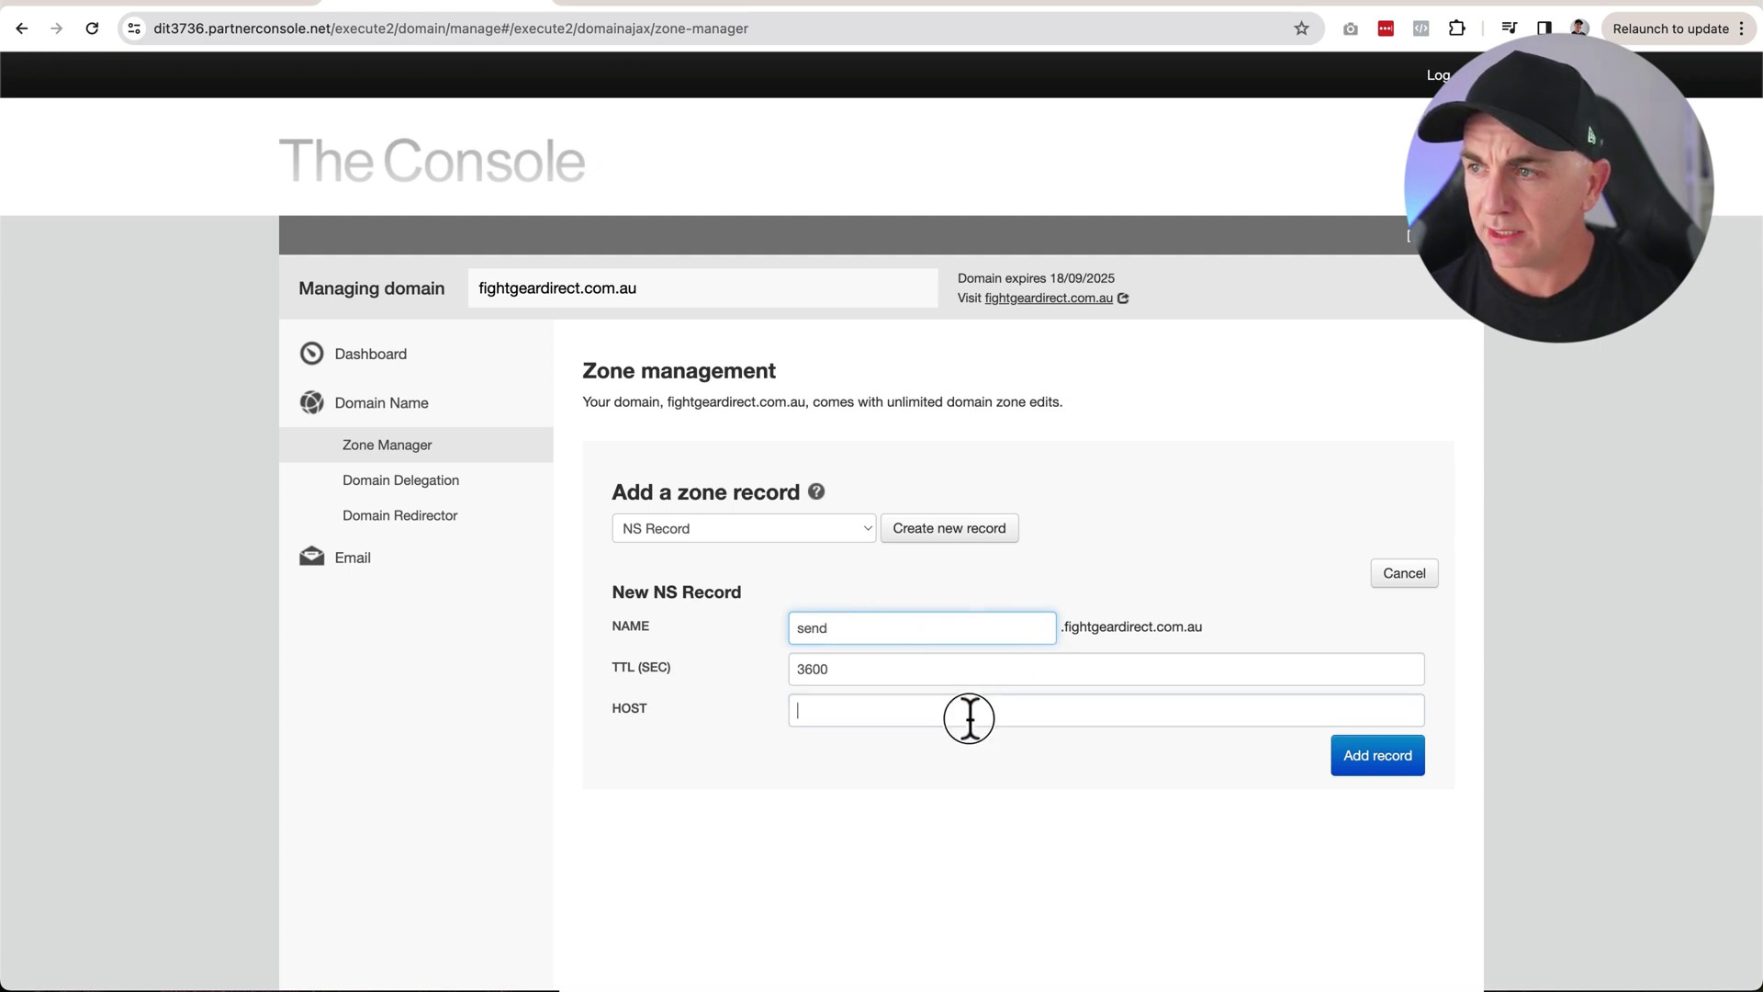
Enter ns1.klaviyo.com from Klaviyo as the host and add the NS record
click(599, 4)
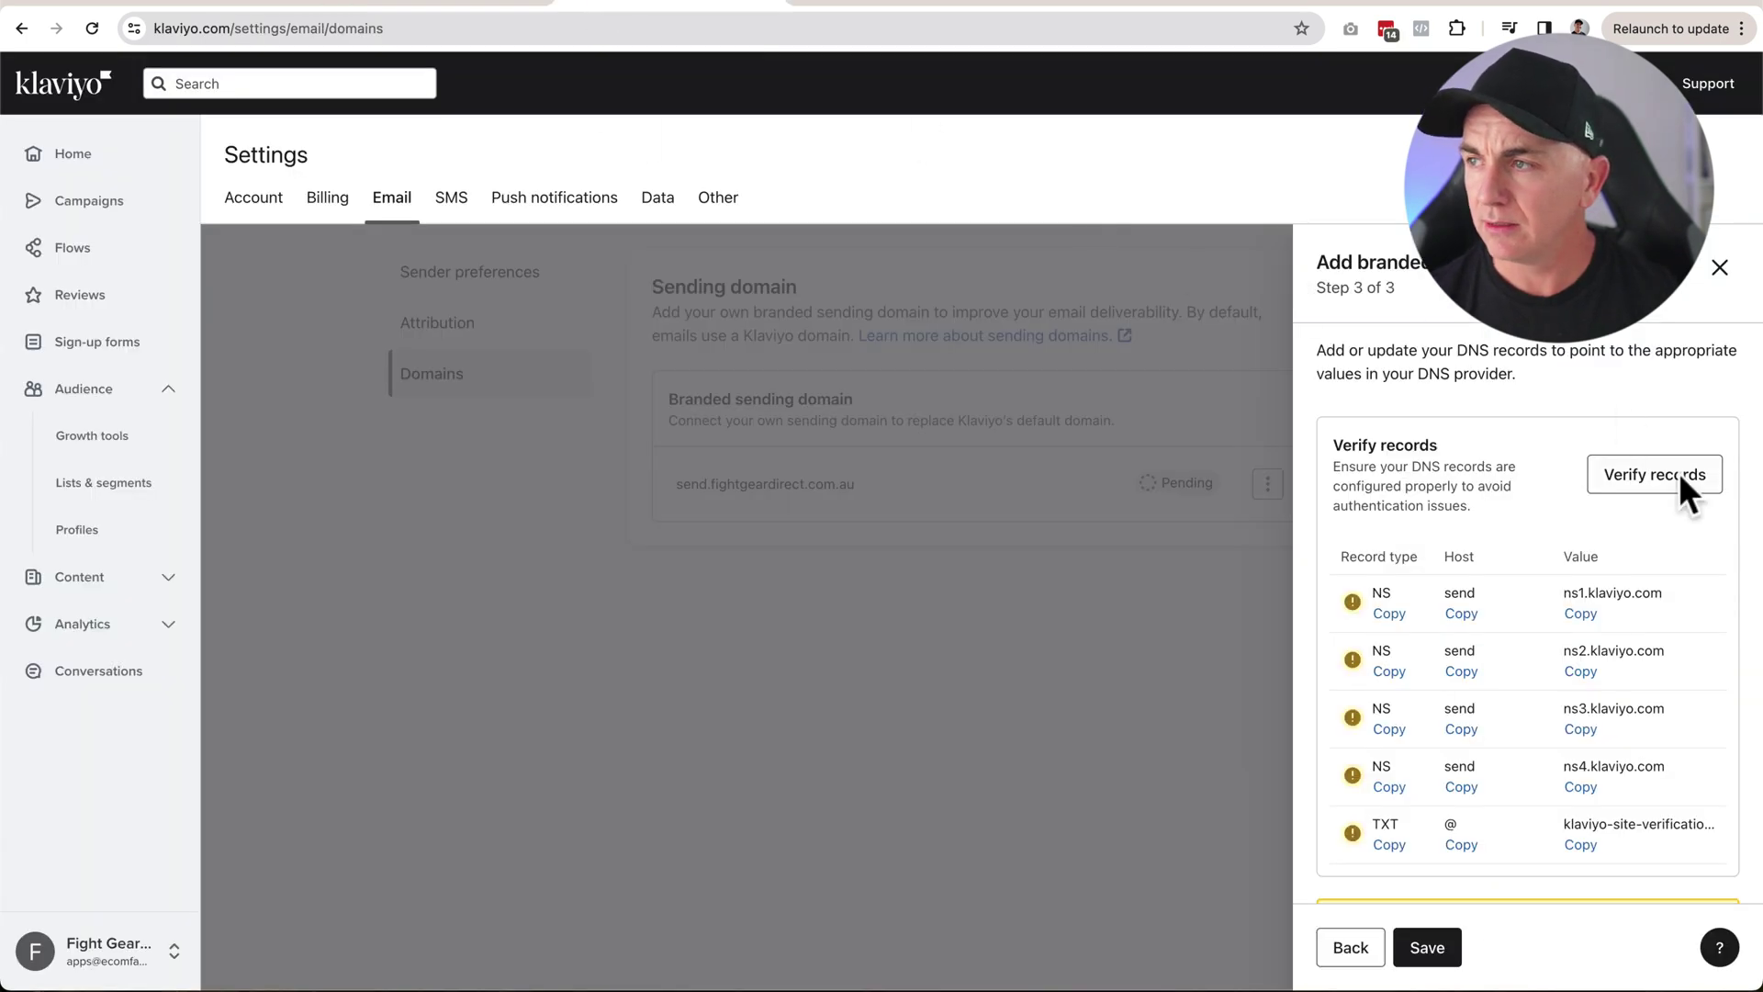
drag(1669, 594, 1545, 590)
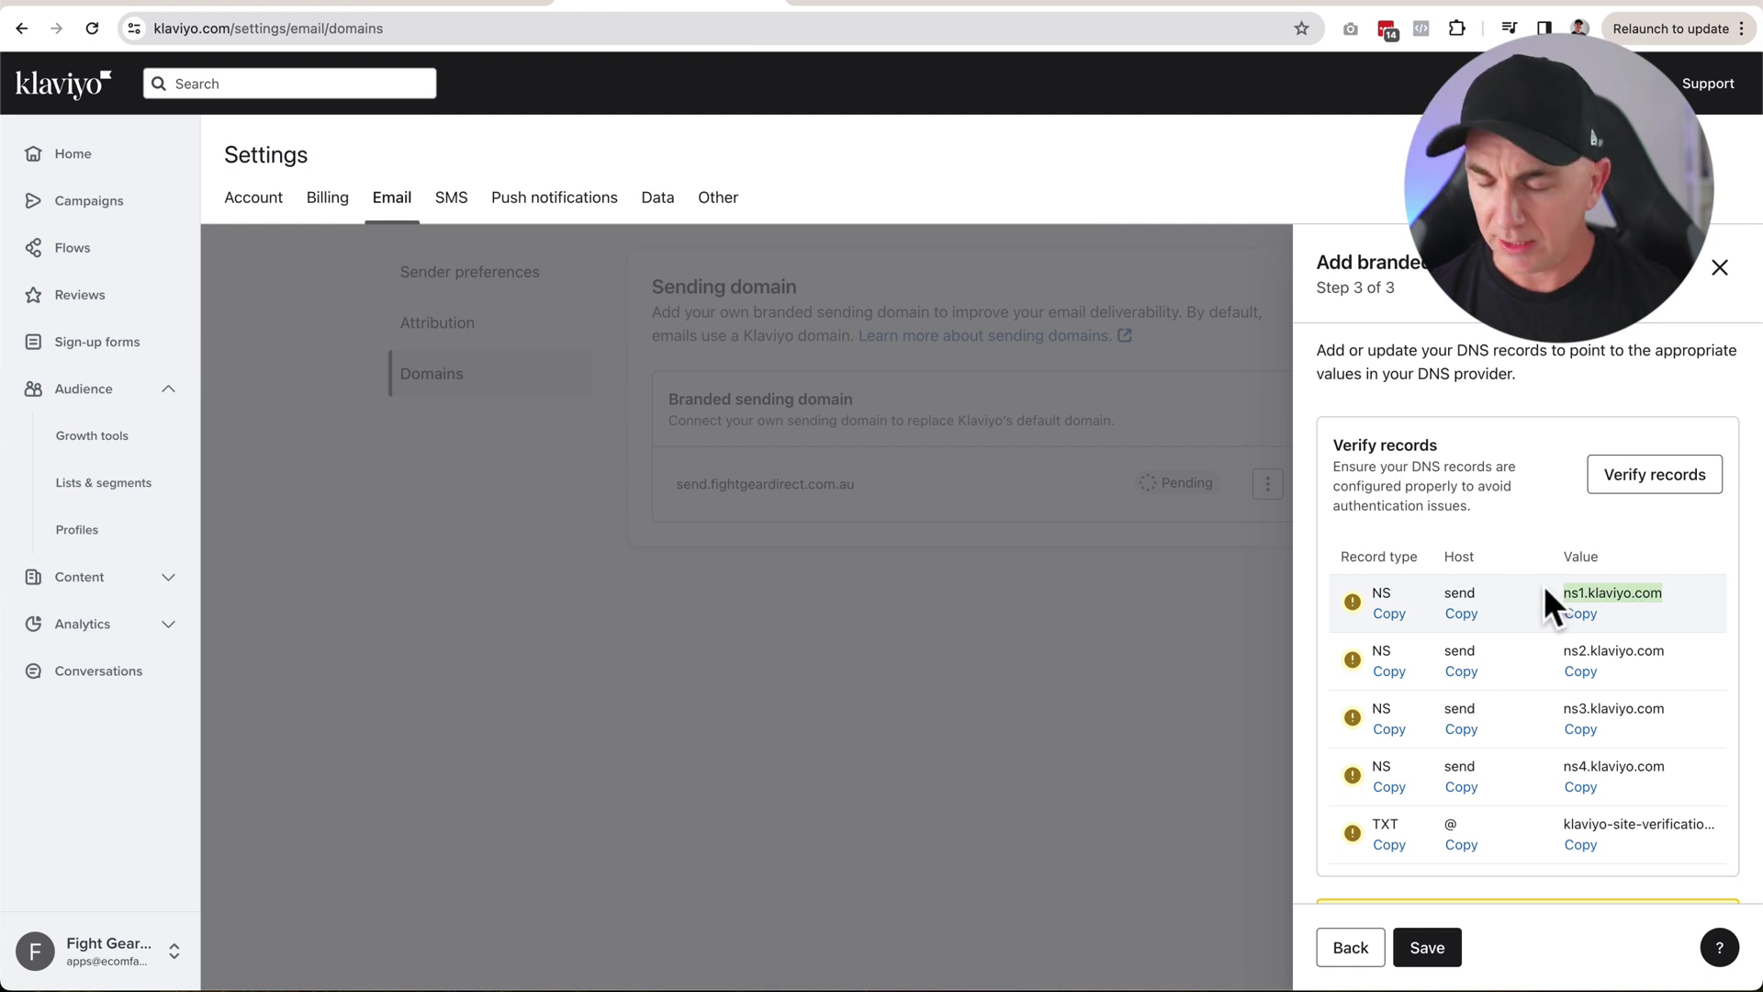
click(477, 5)
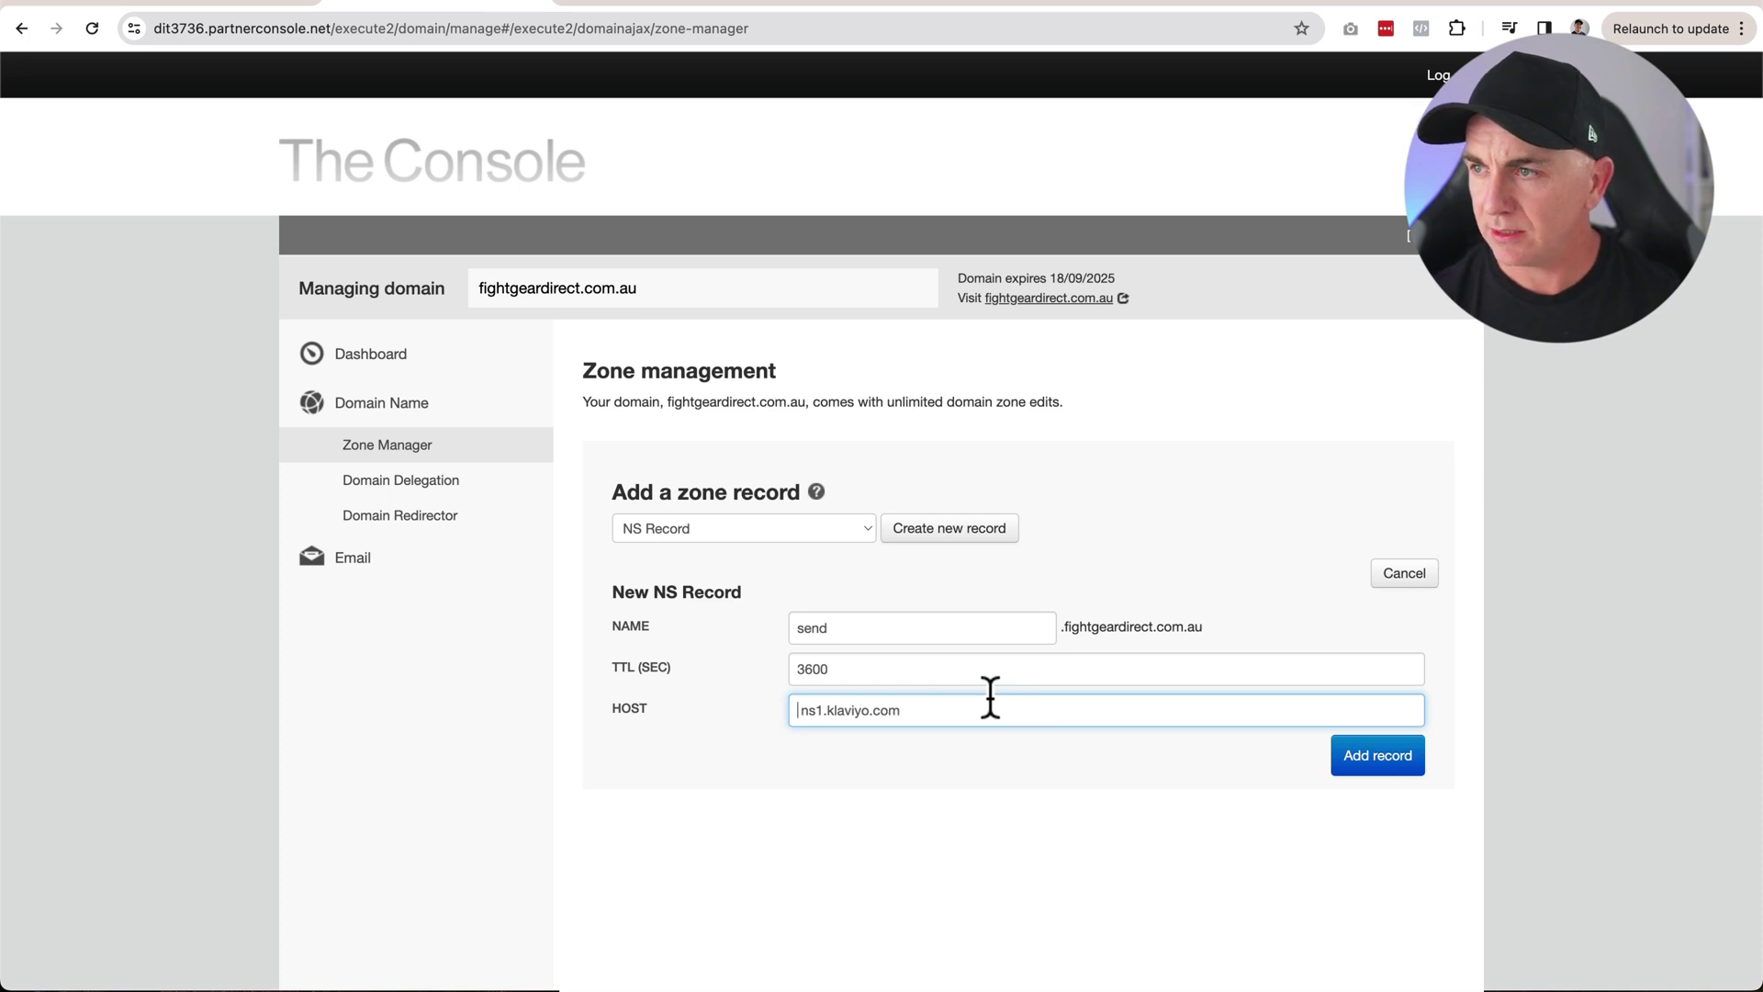
click(1359, 767)
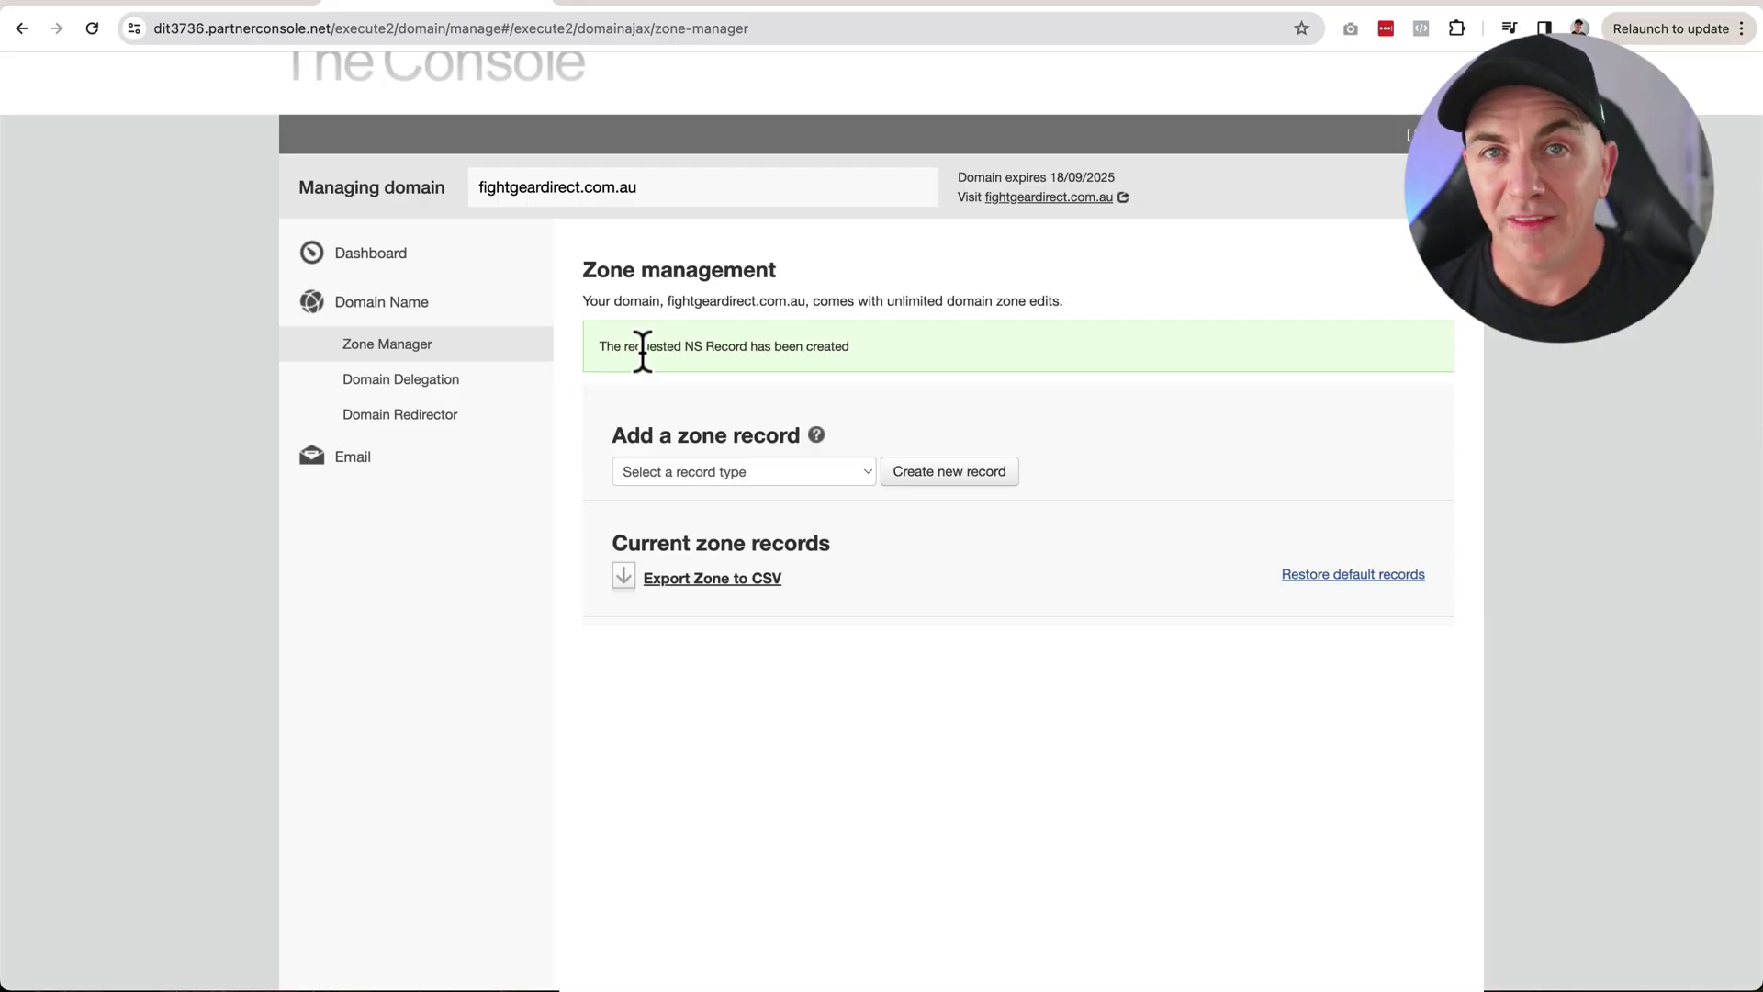
Check the record-created confirmation and scroll the zone records for the ns1–ns4.klaviyo.com entries
drag(603, 344, 889, 353)
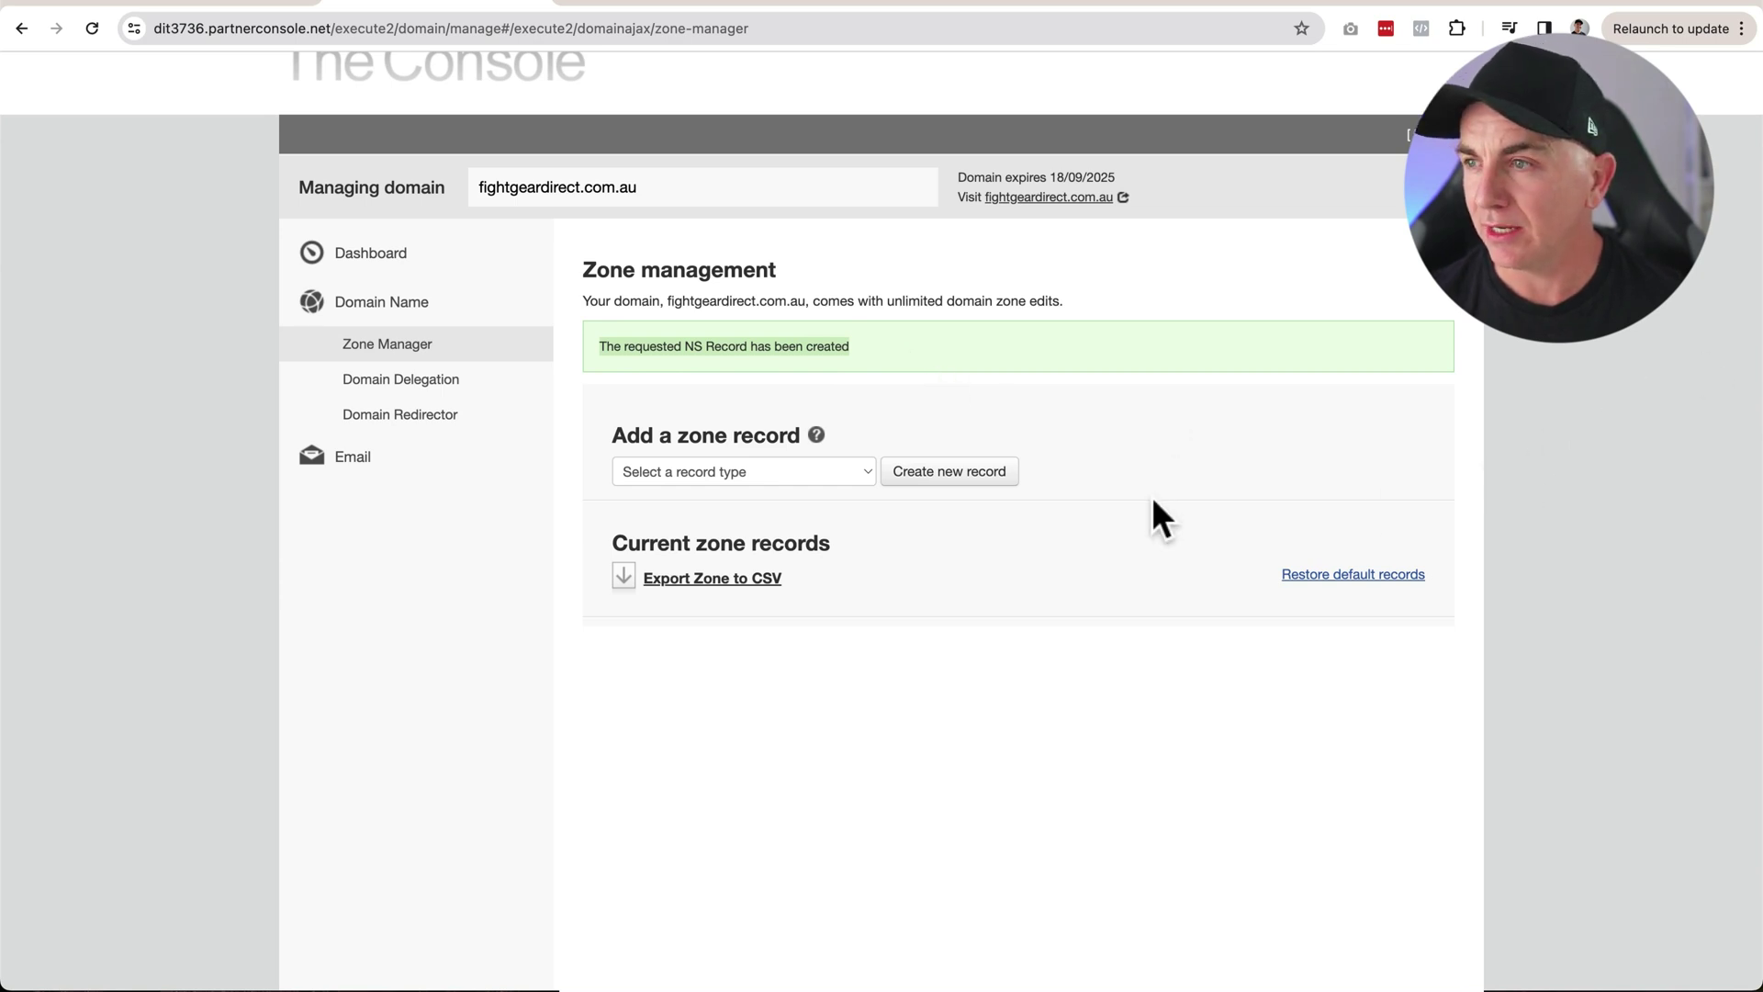
scroll(1151, 514, down, 20)
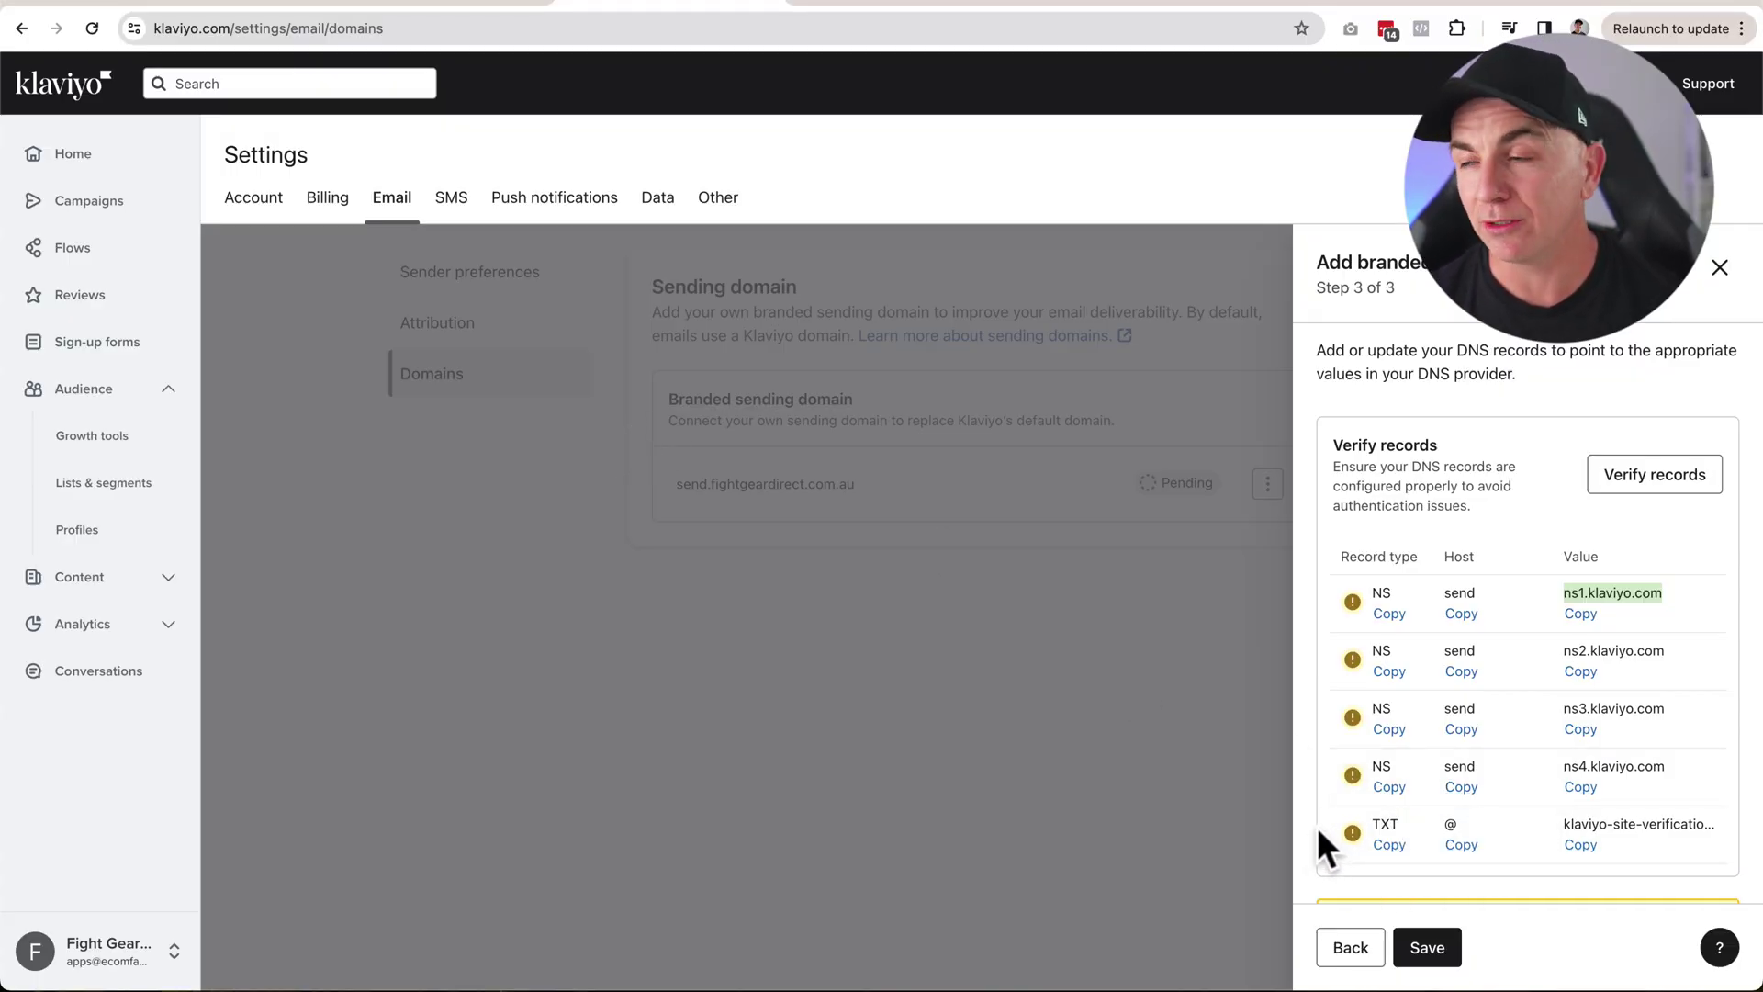
Copy Klaviyo's TXT site-verification value and open The Console's record type list
click(1580, 845)
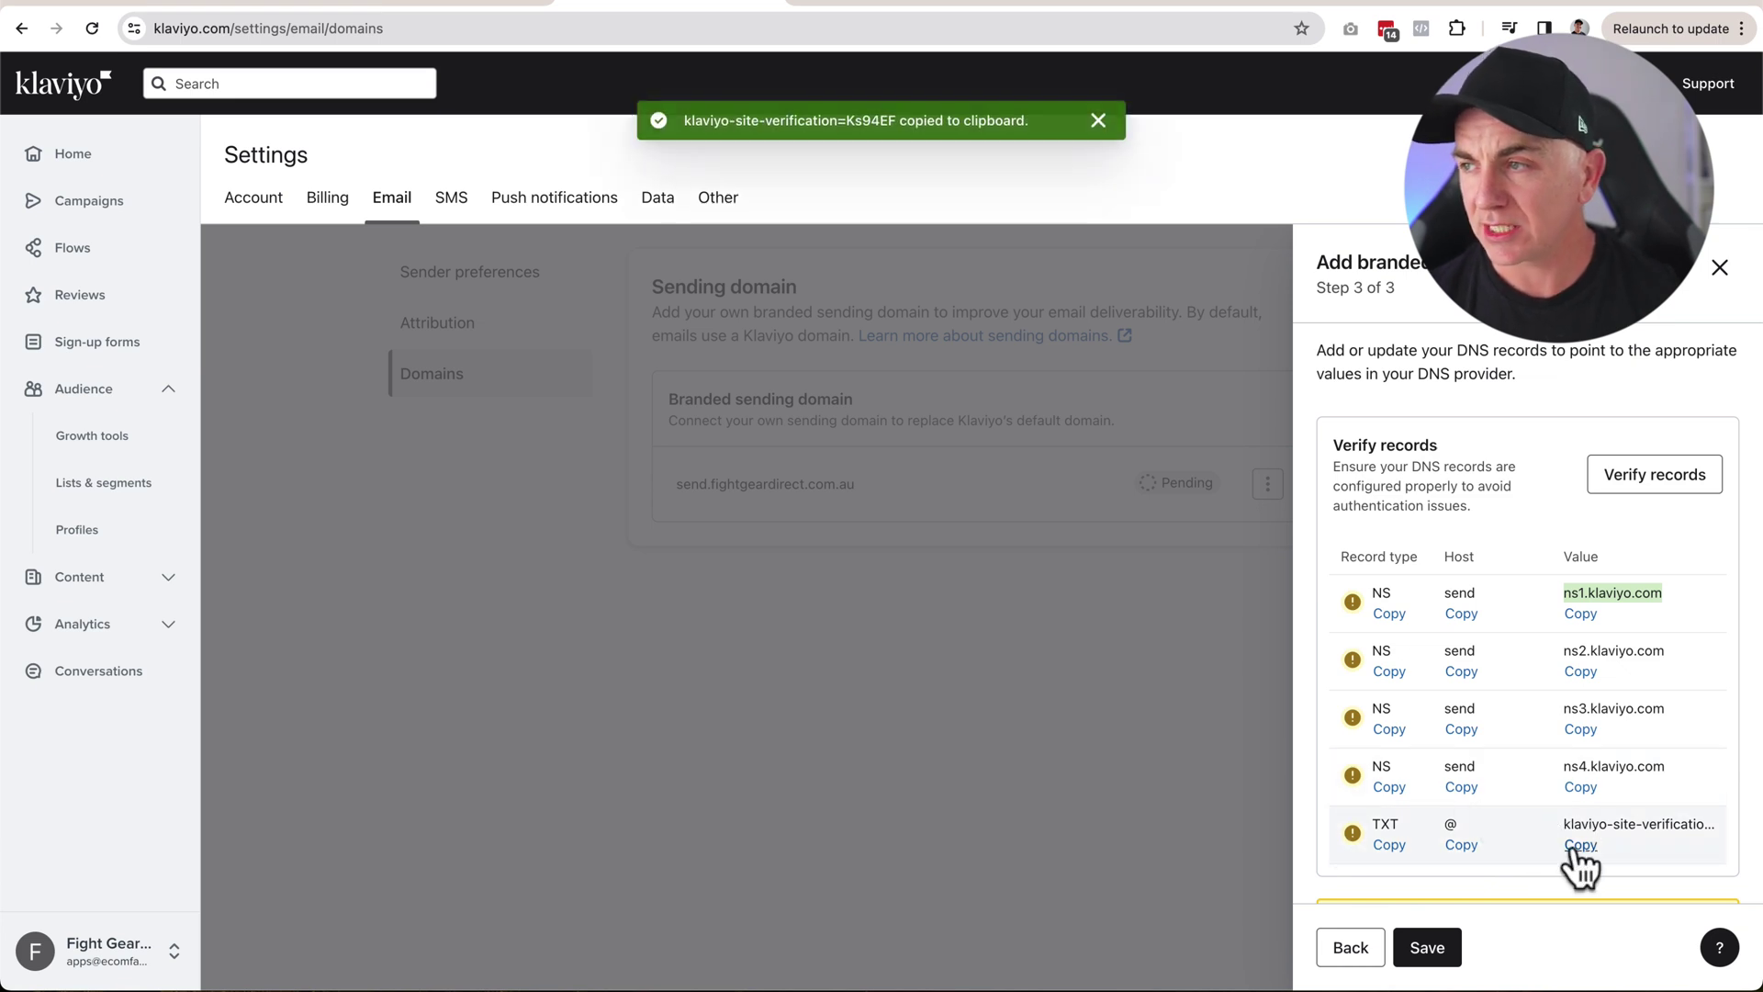
click(413, 3)
scroll(955, 588, up, 15)
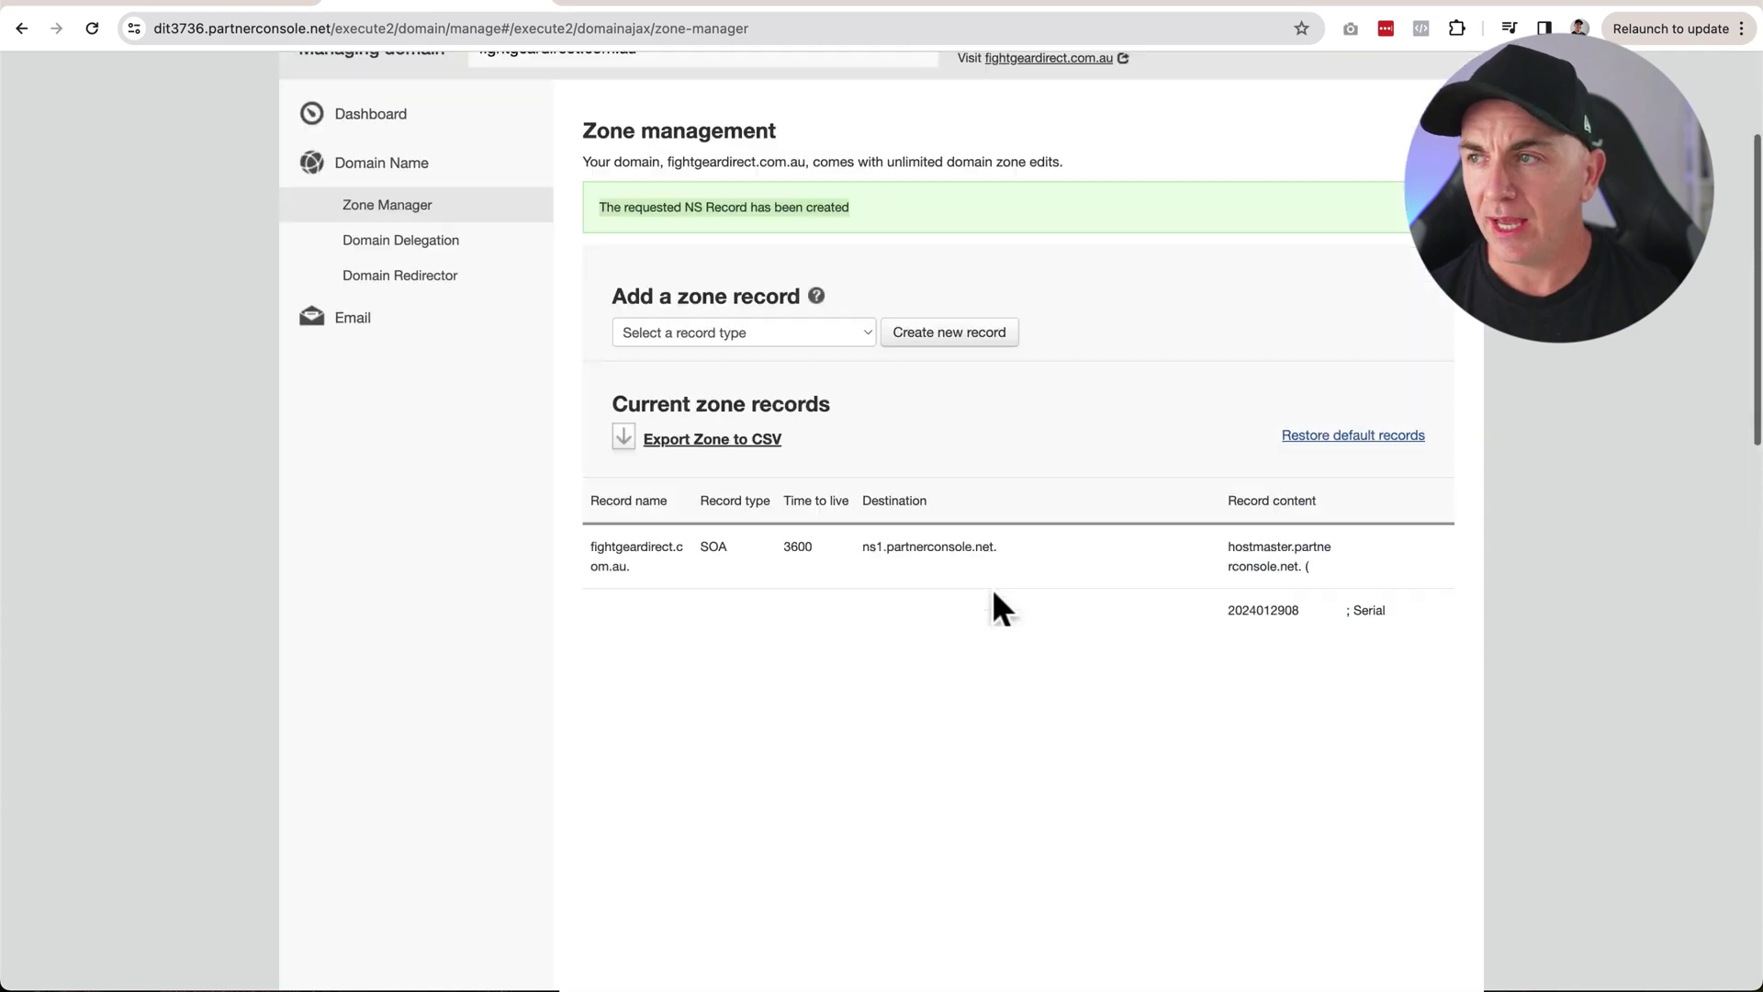
click(819, 574)
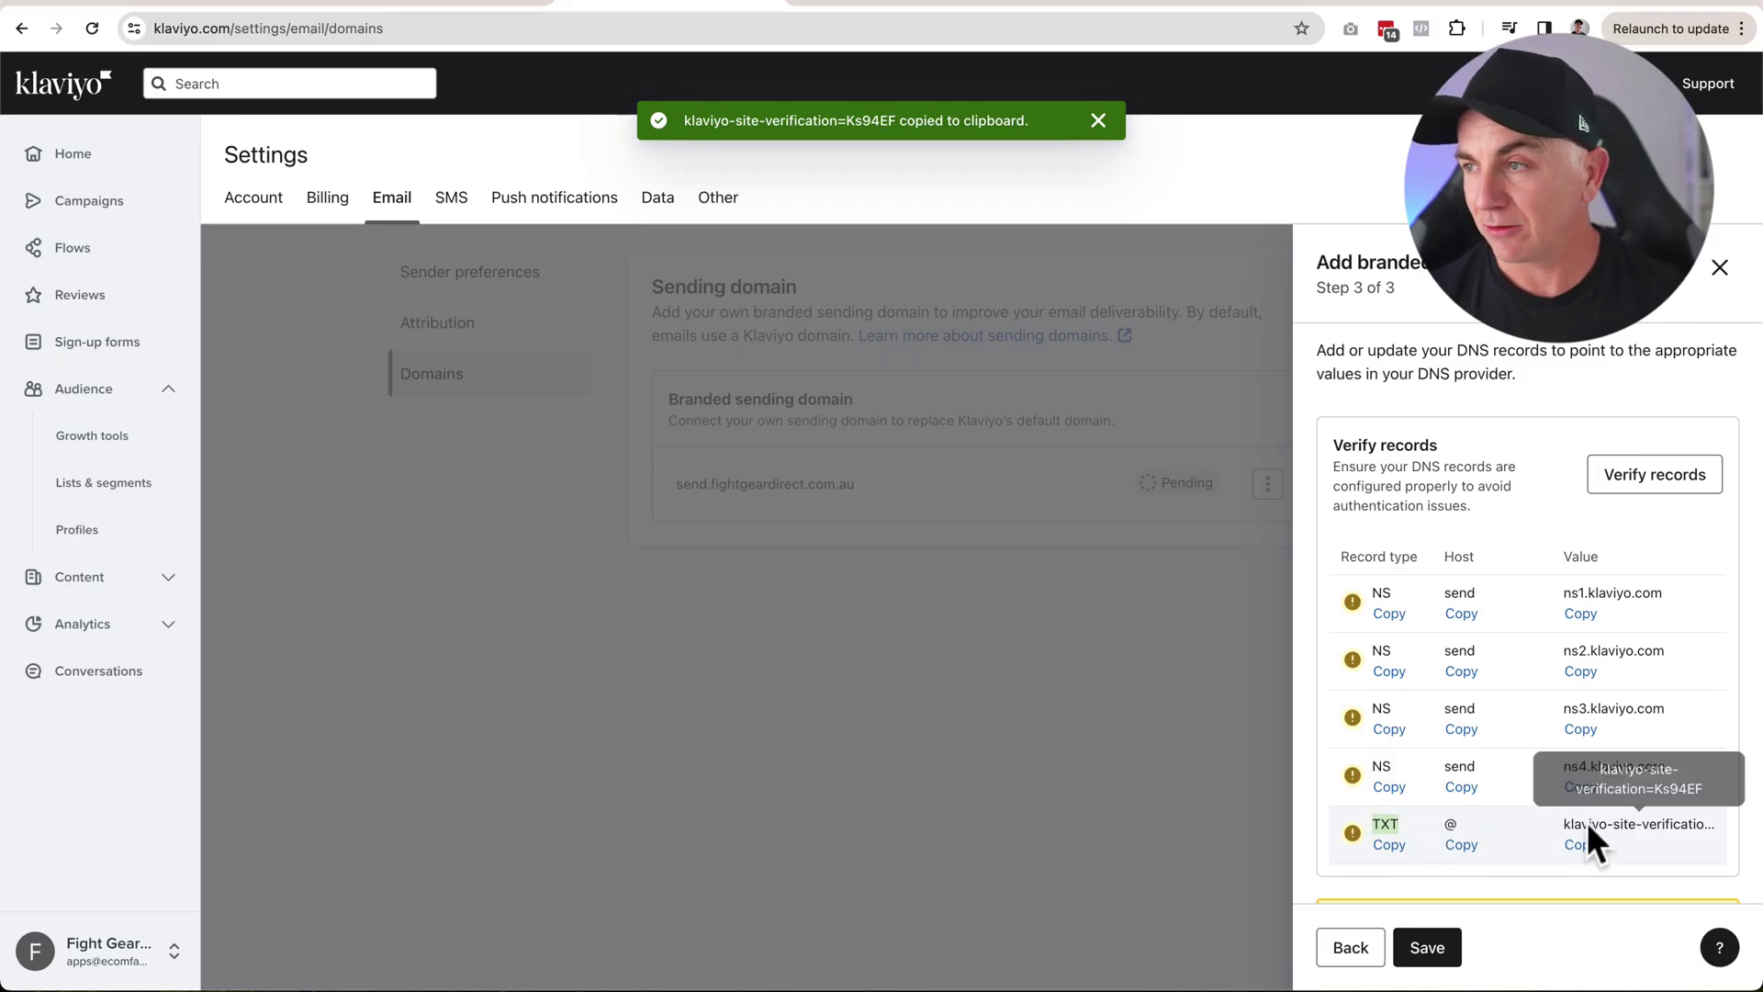
click(480, 5)
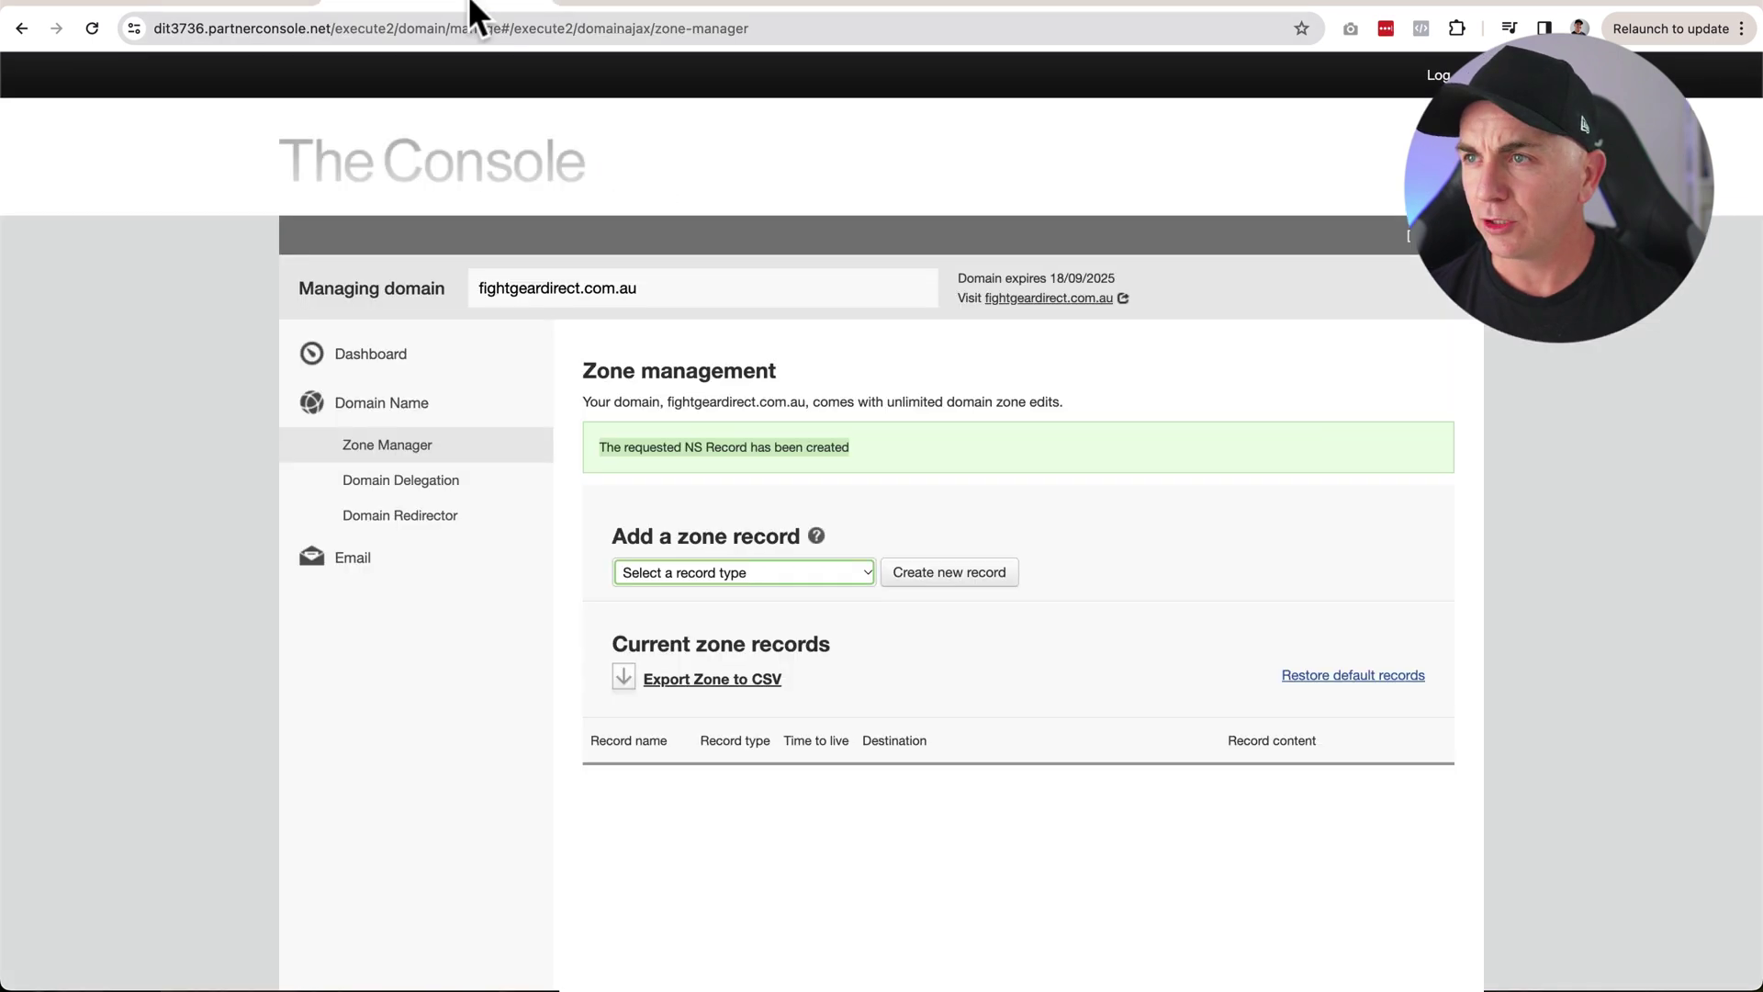
click(771, 571)
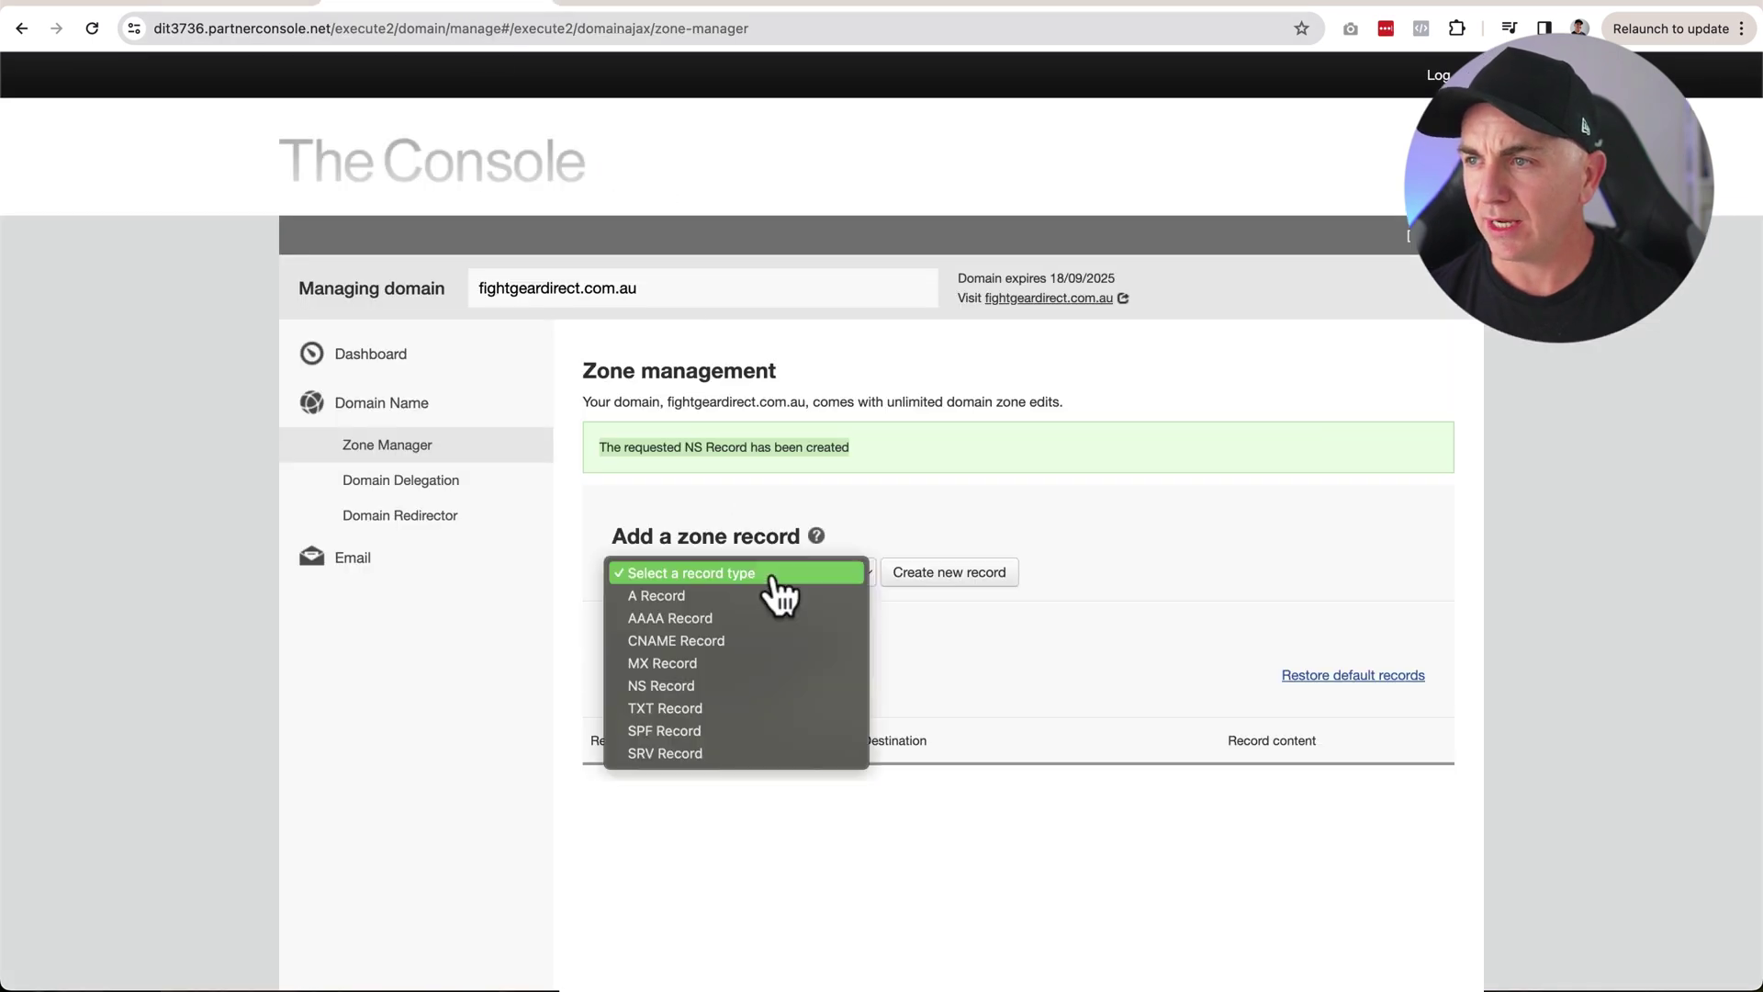
Submit a TXT record named @ with the pasted Klaviyo verification value
click(725, 707)
click(953, 578)
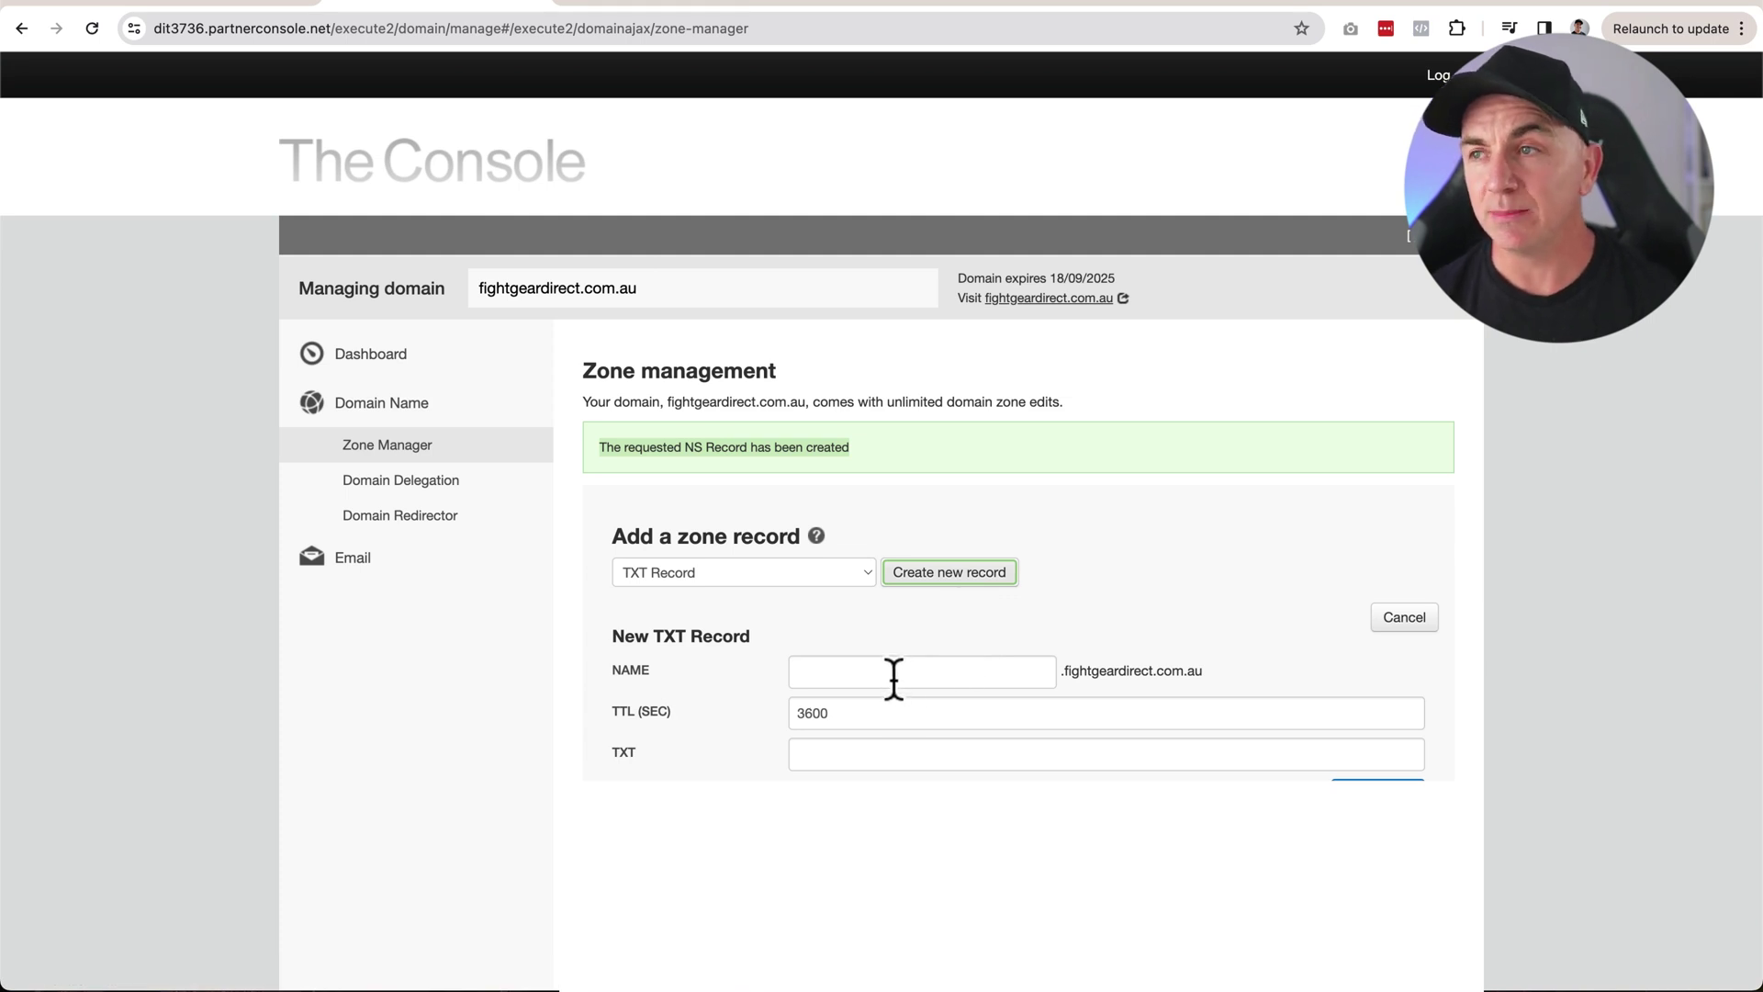
click(610, 9)
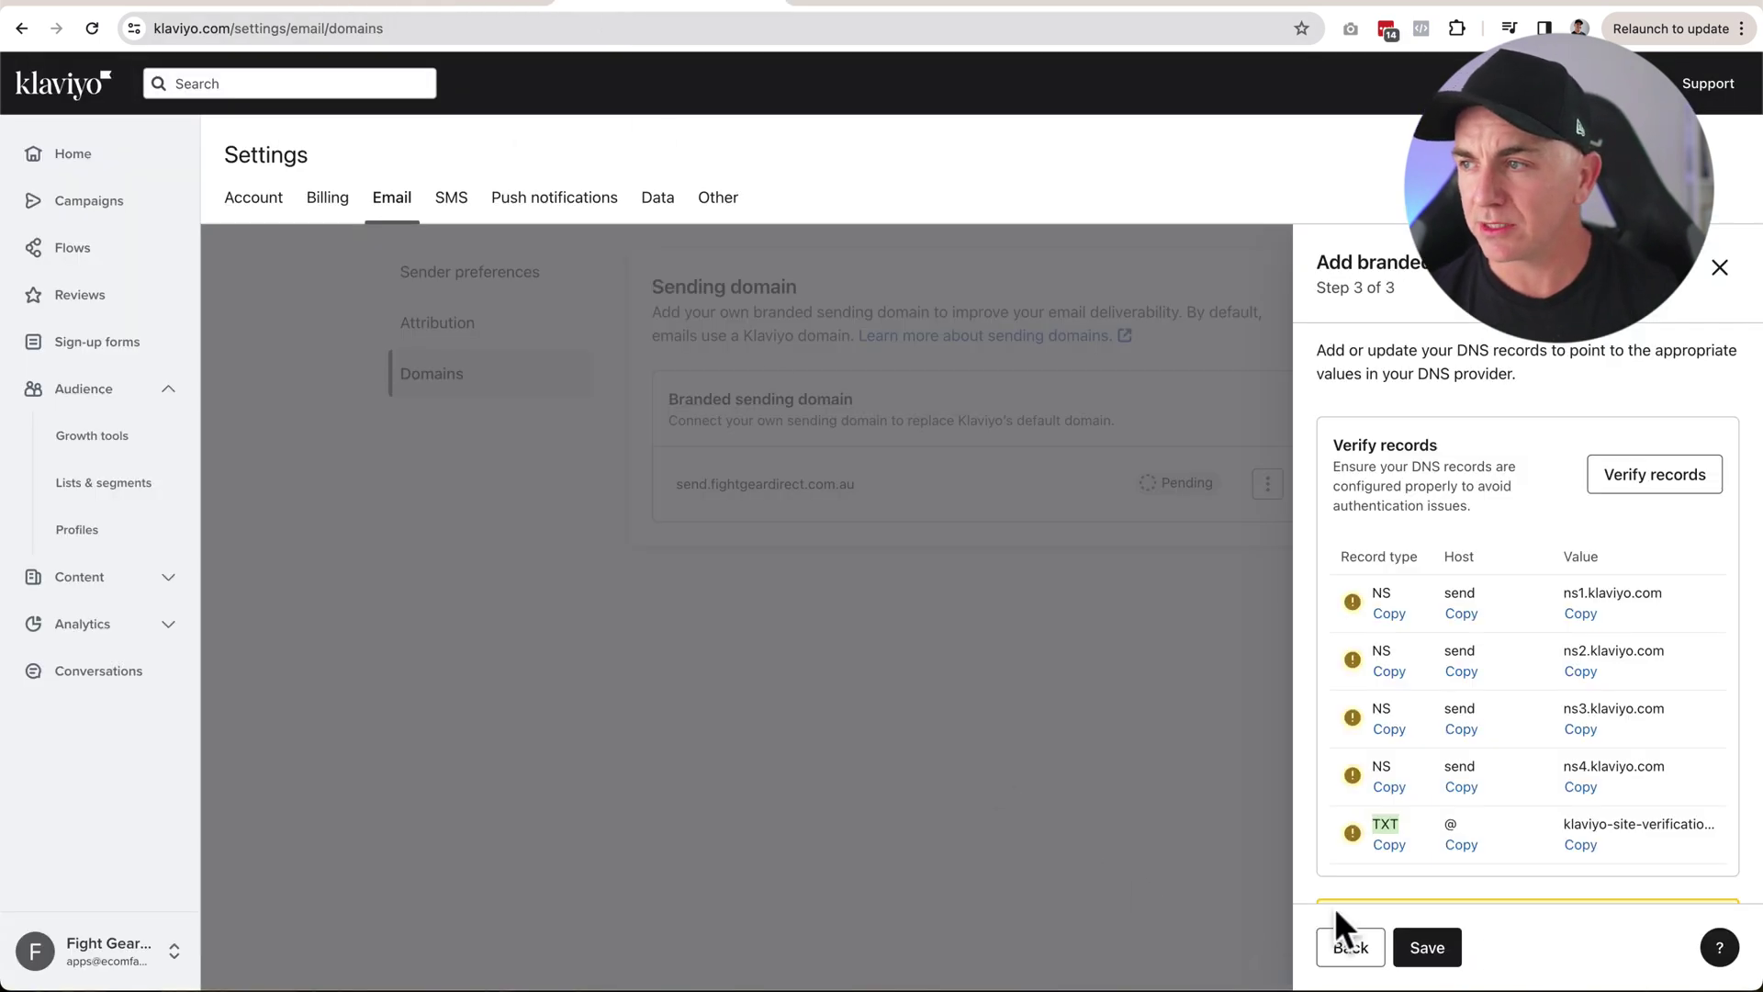
click(429, 9)
click(833, 672)
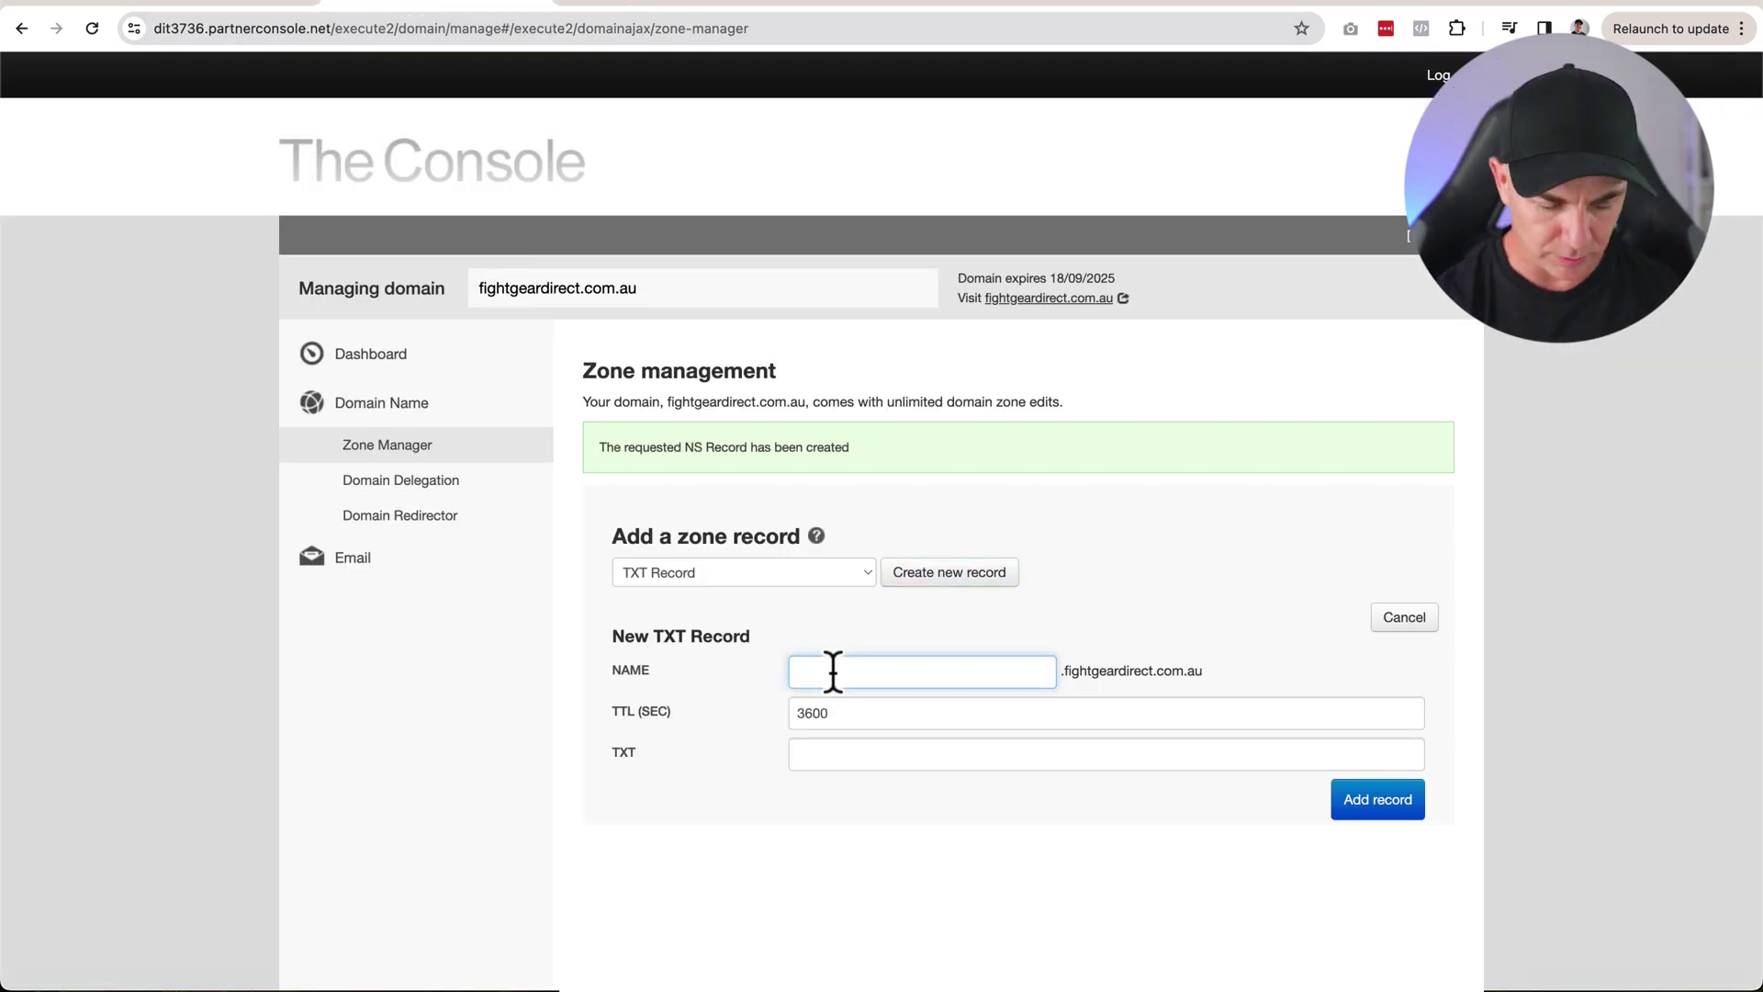
click(836, 748)
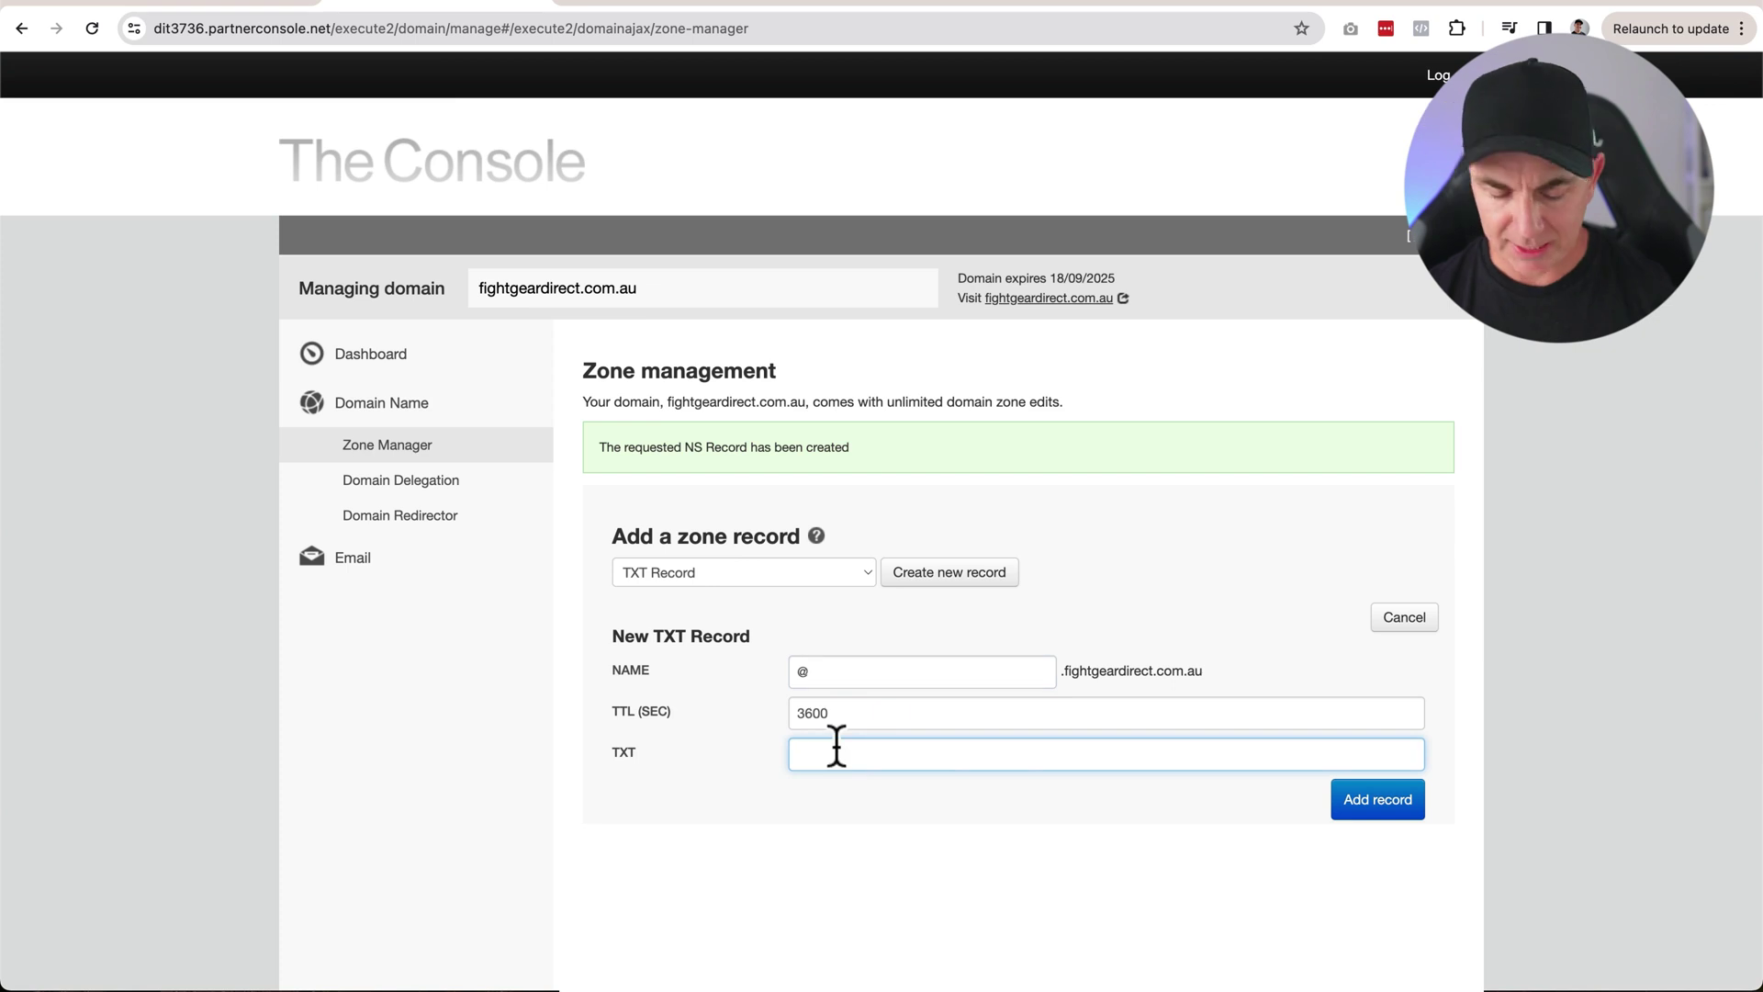
text(klaviyo-site-verification=k)
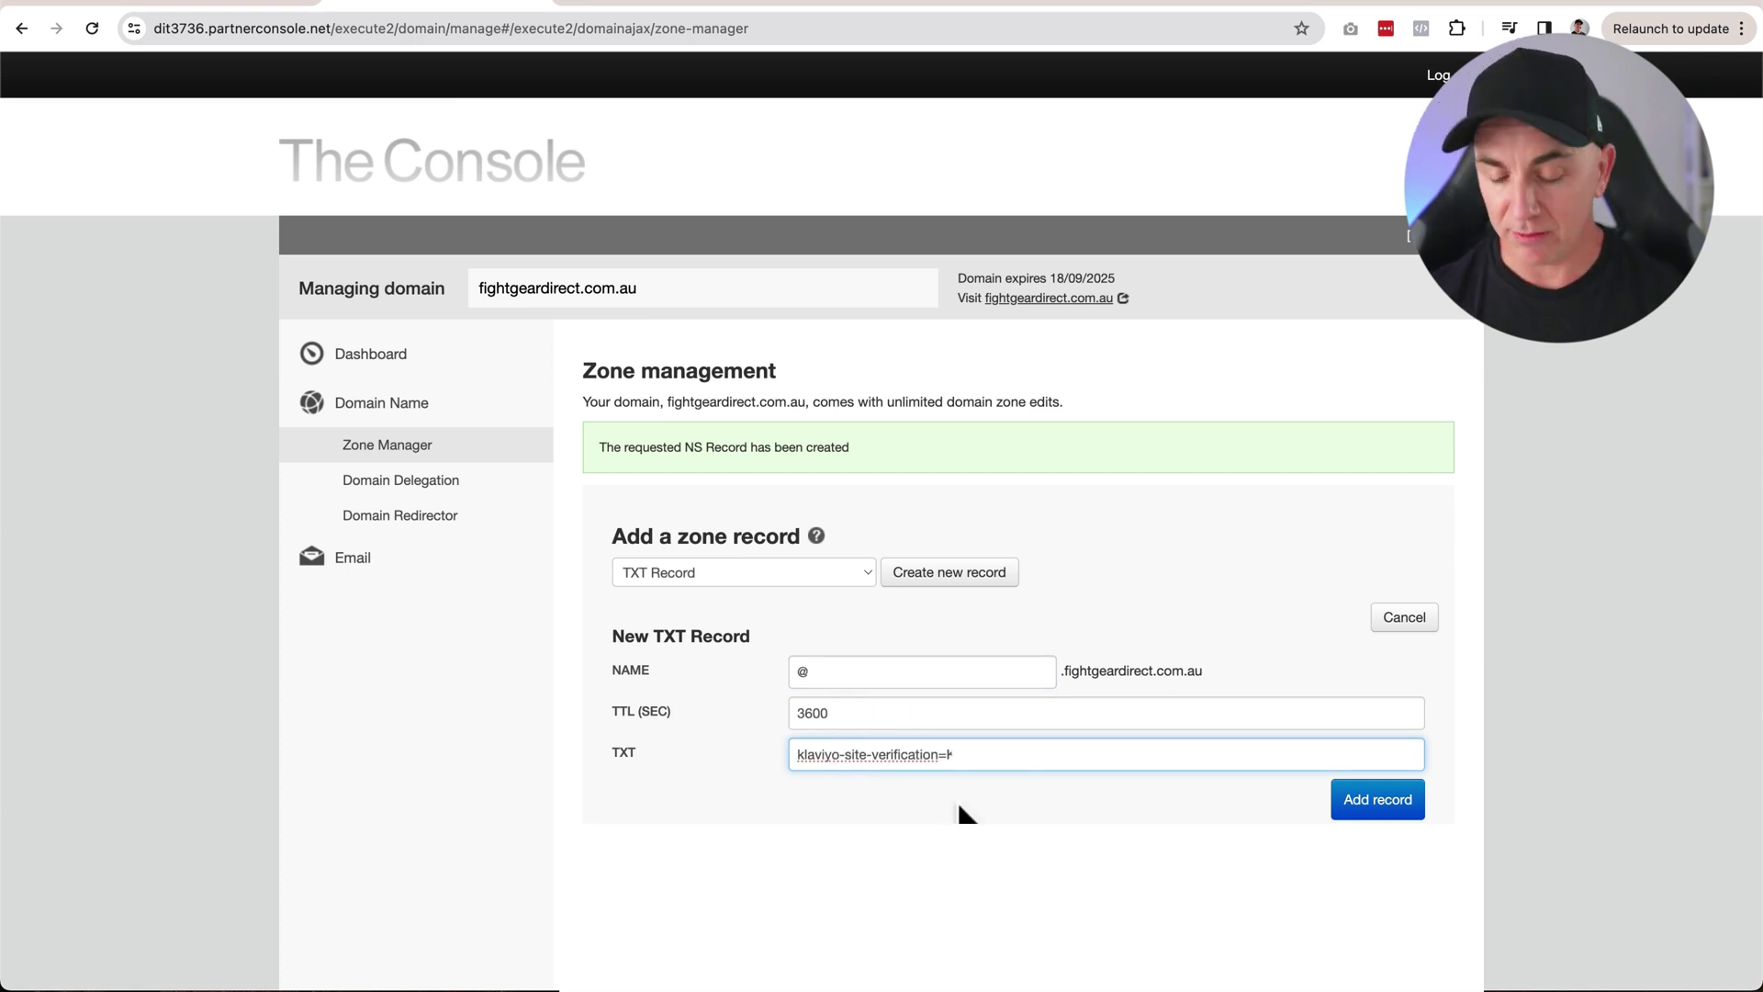
click(1360, 805)
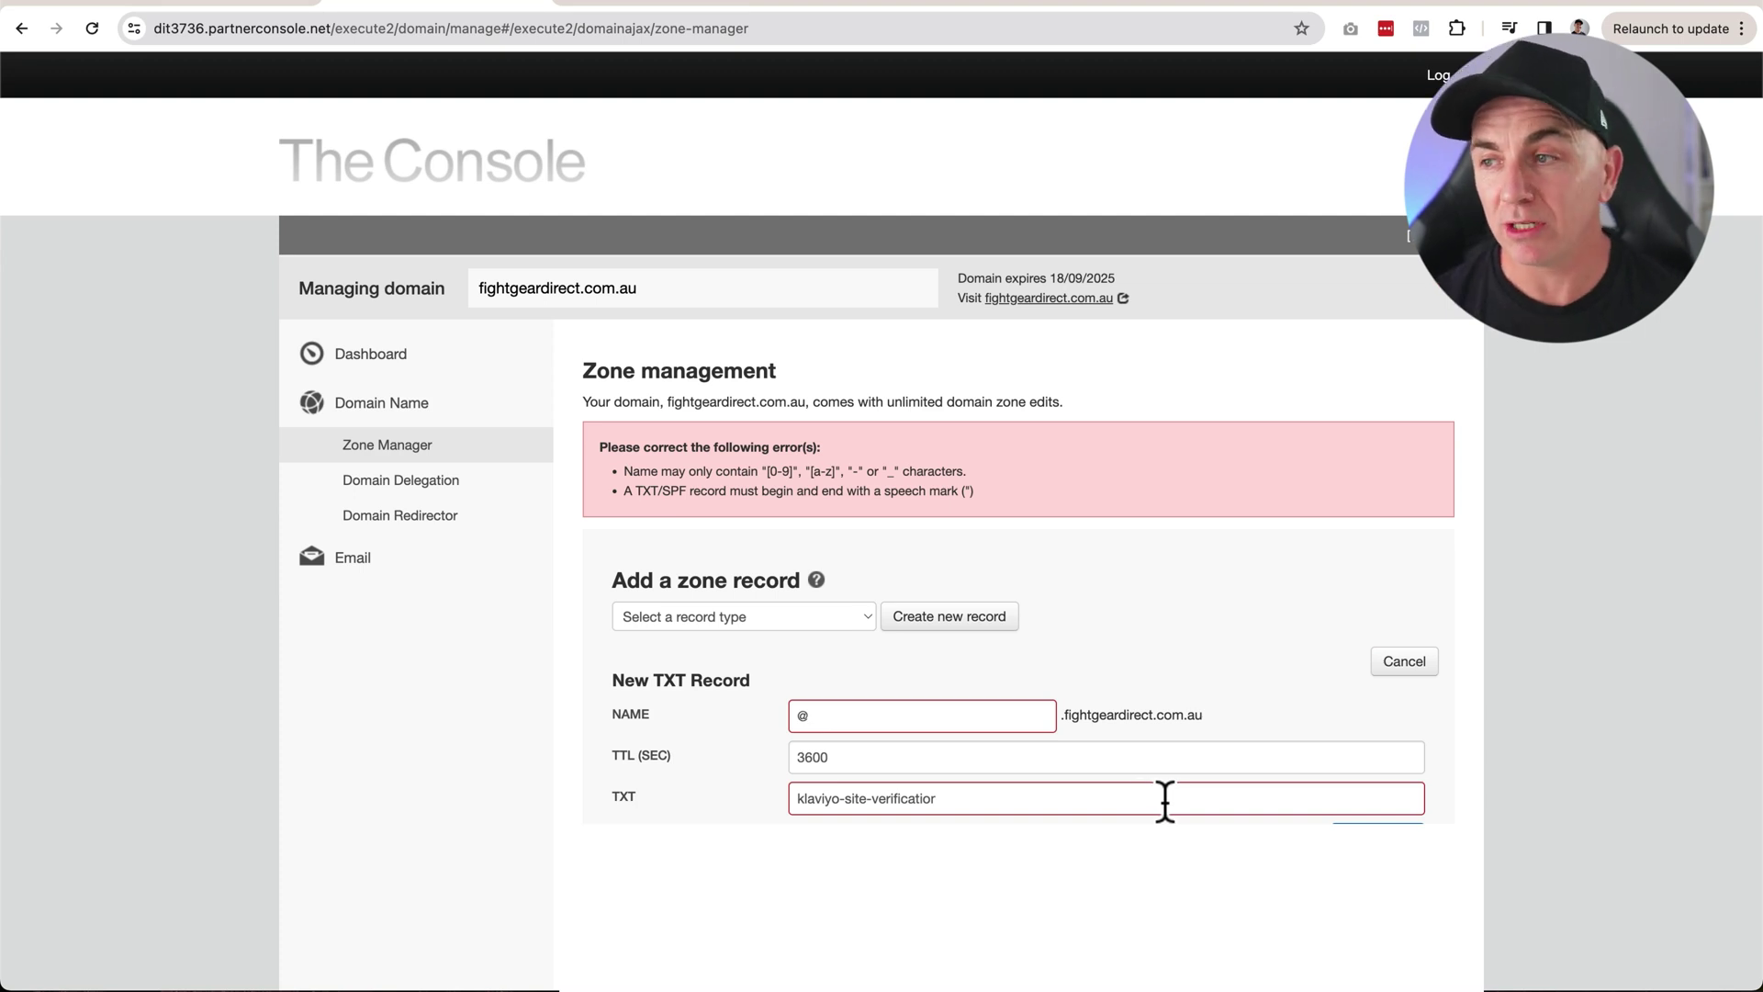
Resubmit the TXT record with blank name and quoted value, then save send.fightgeardirect.com.au in Klaviyo
click(1164, 800)
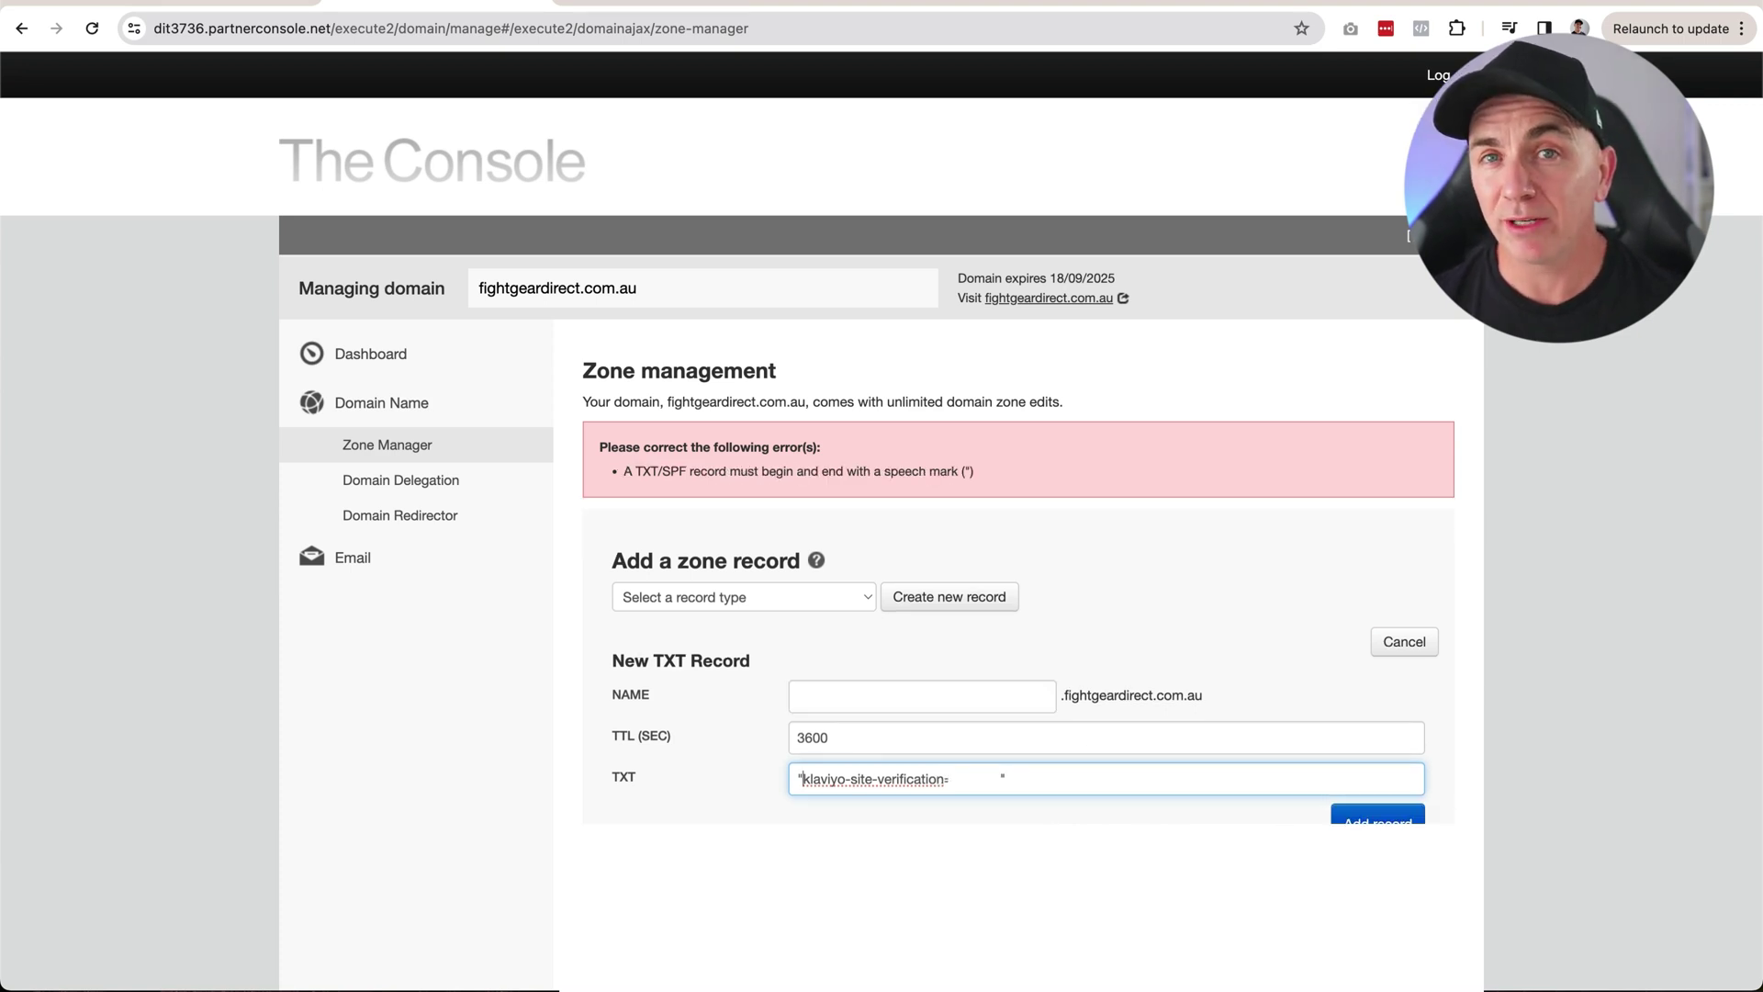
key(Return)
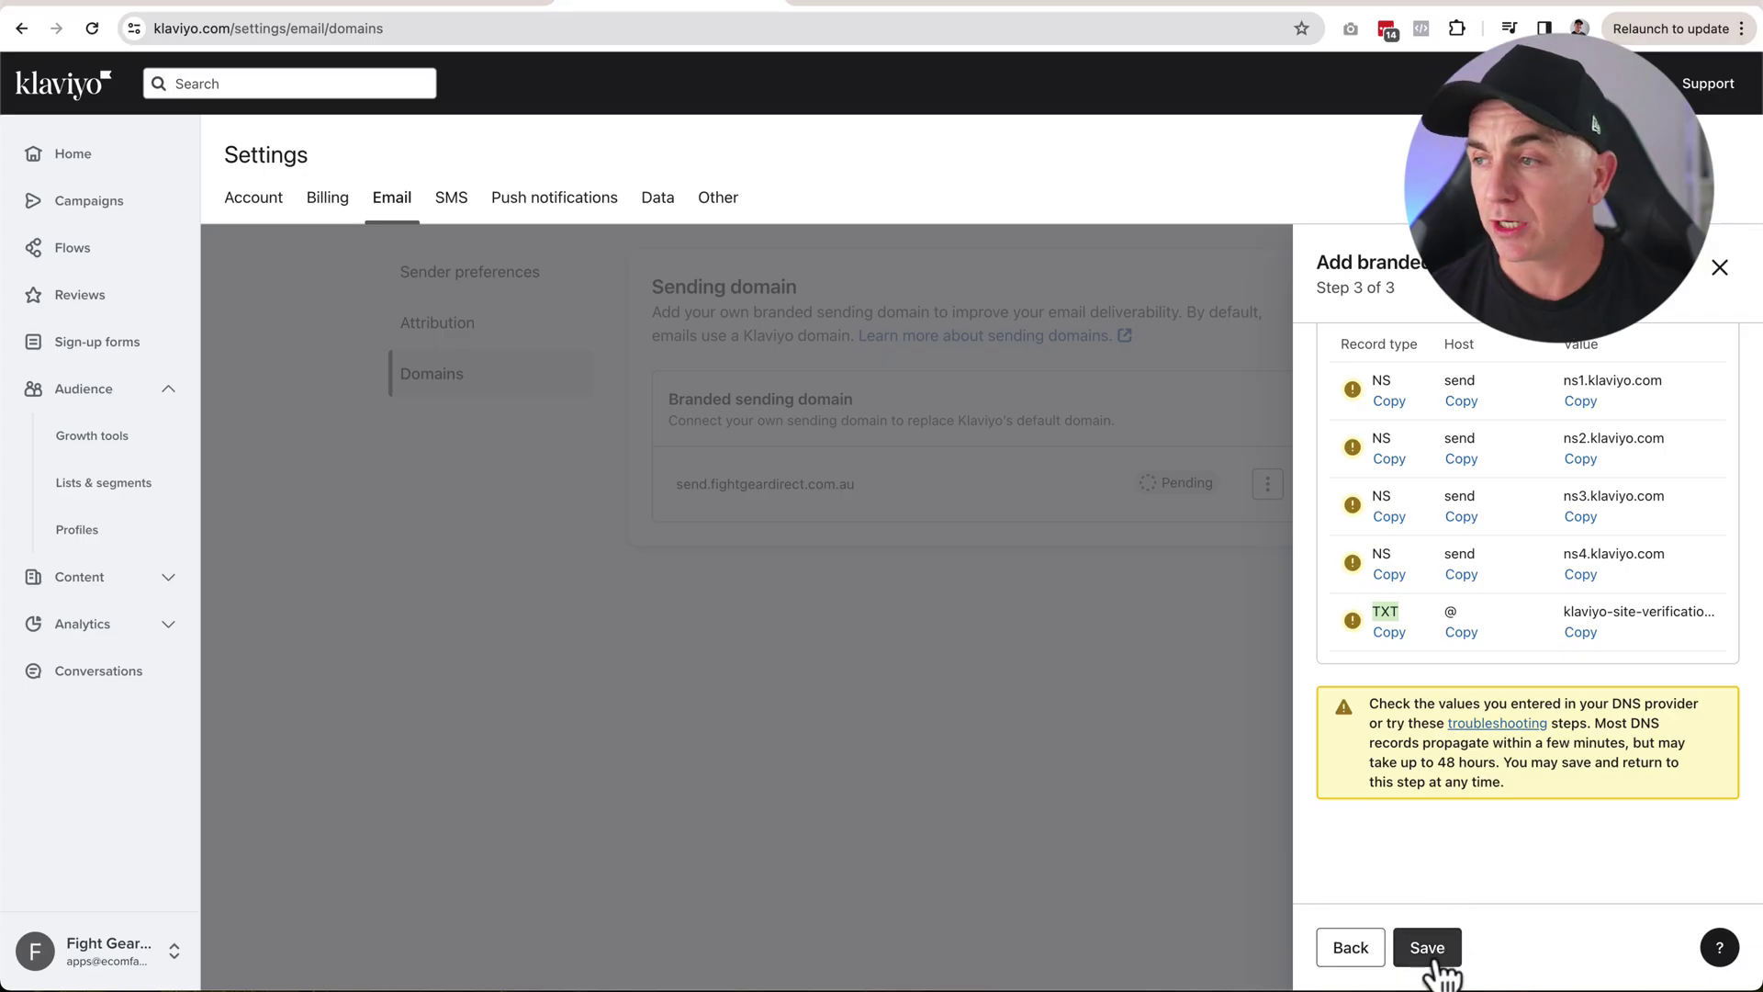
click(1424, 951)
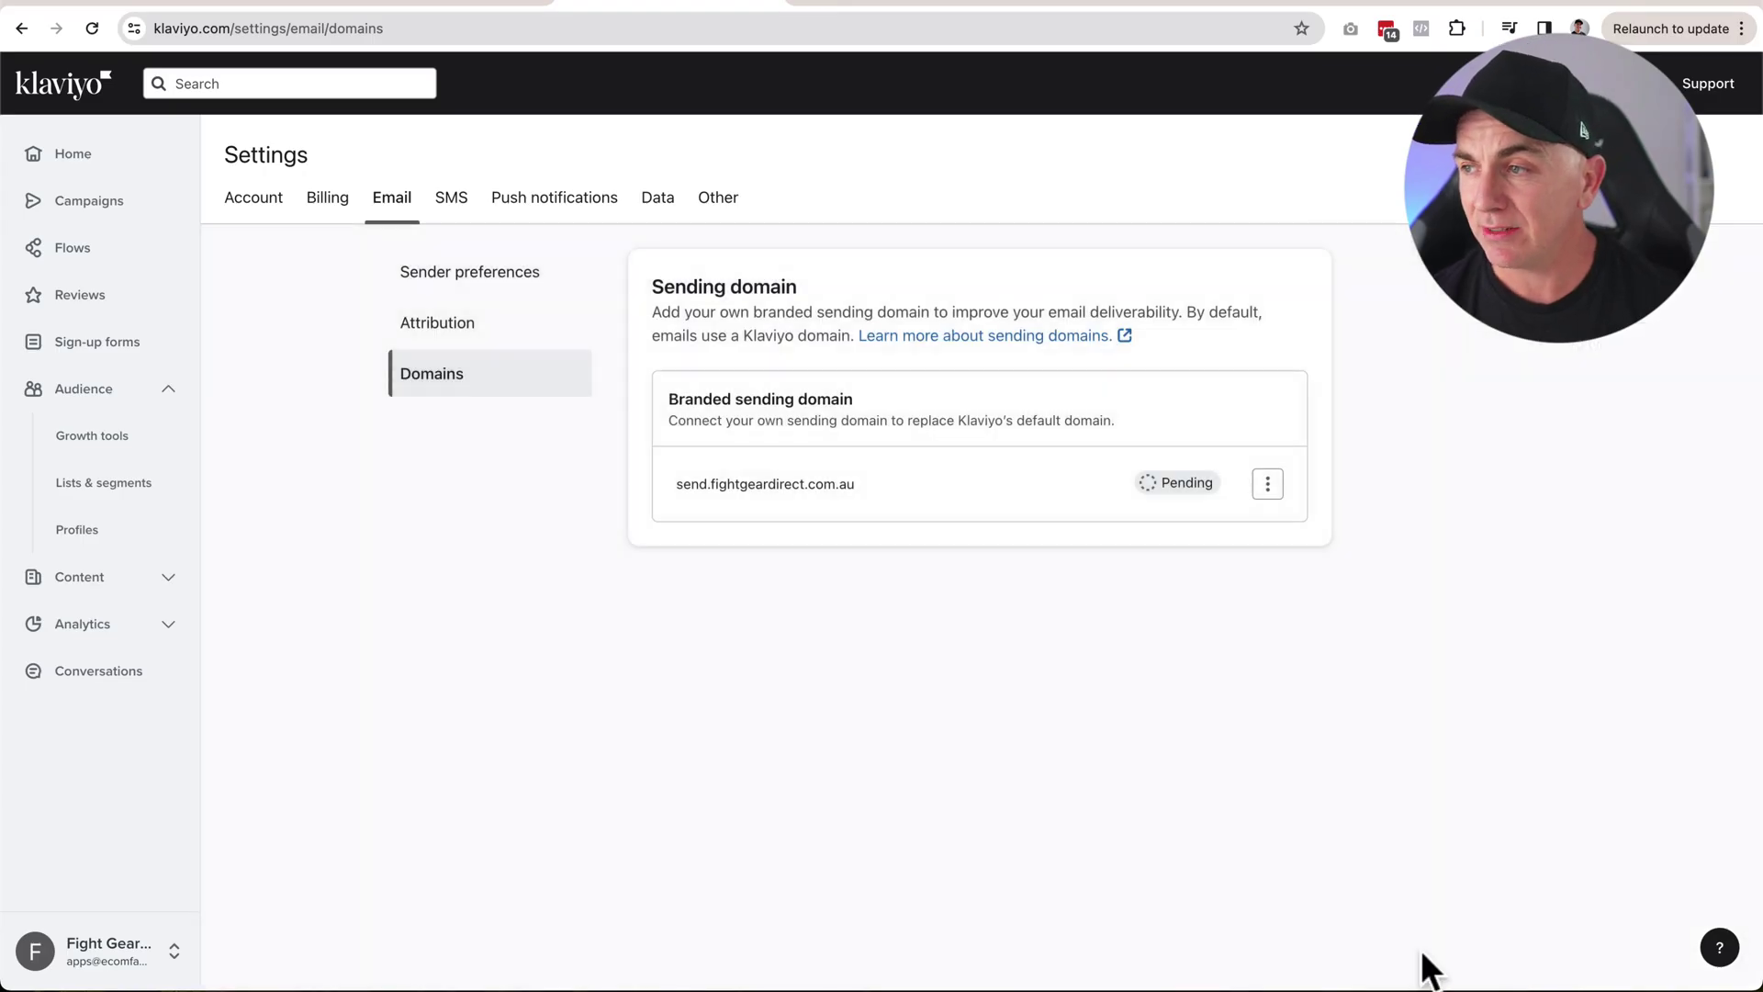